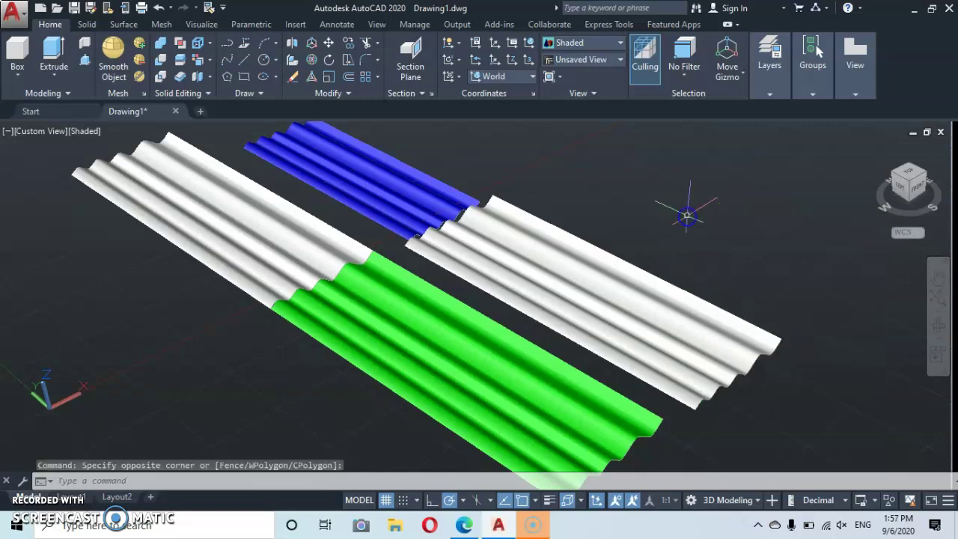
Delete the finished sheets, leaving an empty Top-view drawing in 2D Wireframe.
{"action": "left_click", "coordinate": [702, 253]}
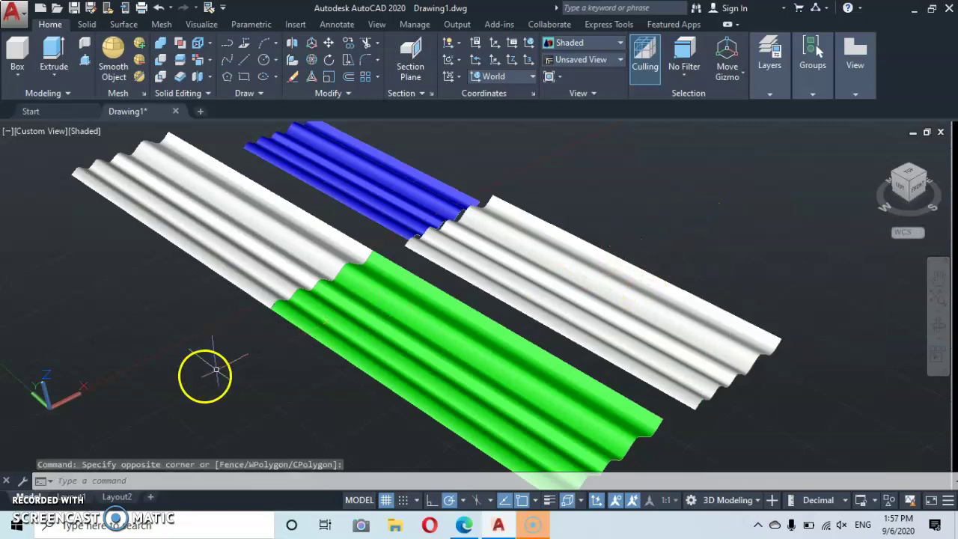
{"action": "left_click", "coordinate": [431, 307]}
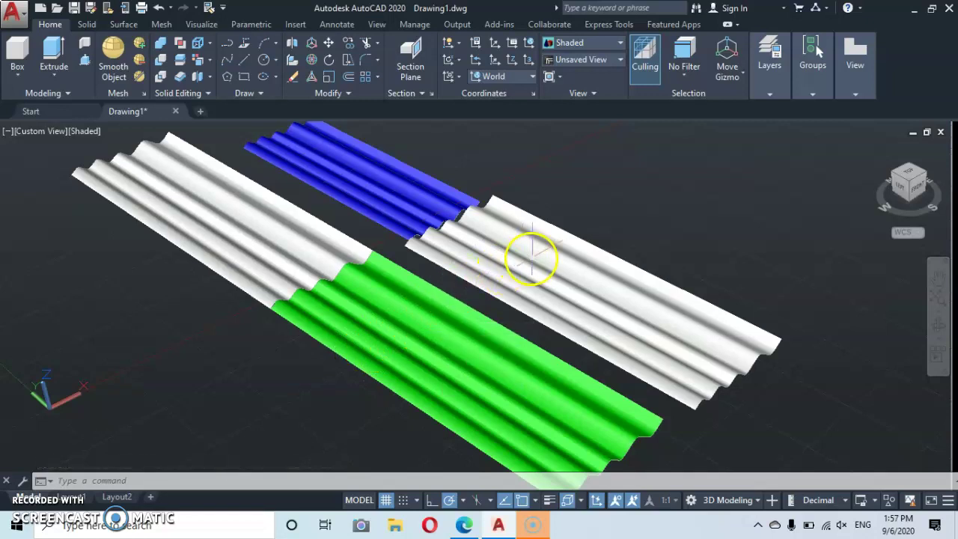
{"action": "scroll", "coordinate": [346, 323], "scroll_direction": "up", "scroll_amount": 4}
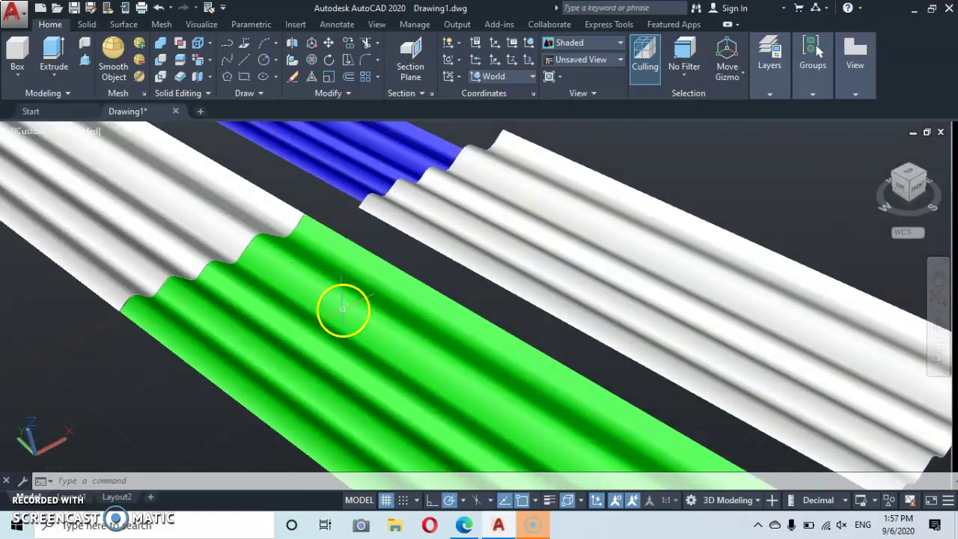
{"action": "scroll", "coordinate": [315, 303], "scroll_direction": "down", "scroll_amount": 5}
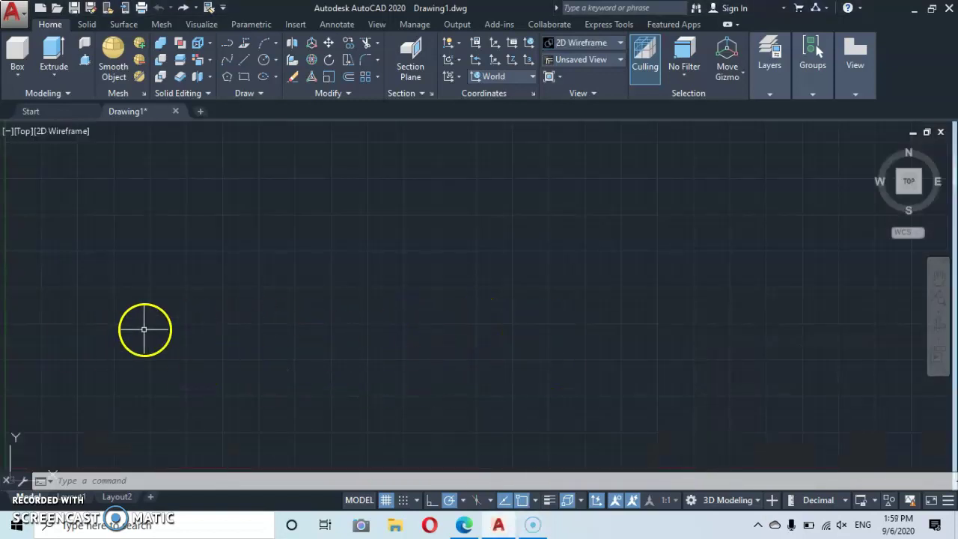
Draw a spline through alternating crest and valley points, forming a wave with five crests.
{"action": "left_click", "coordinate": [228, 65]}
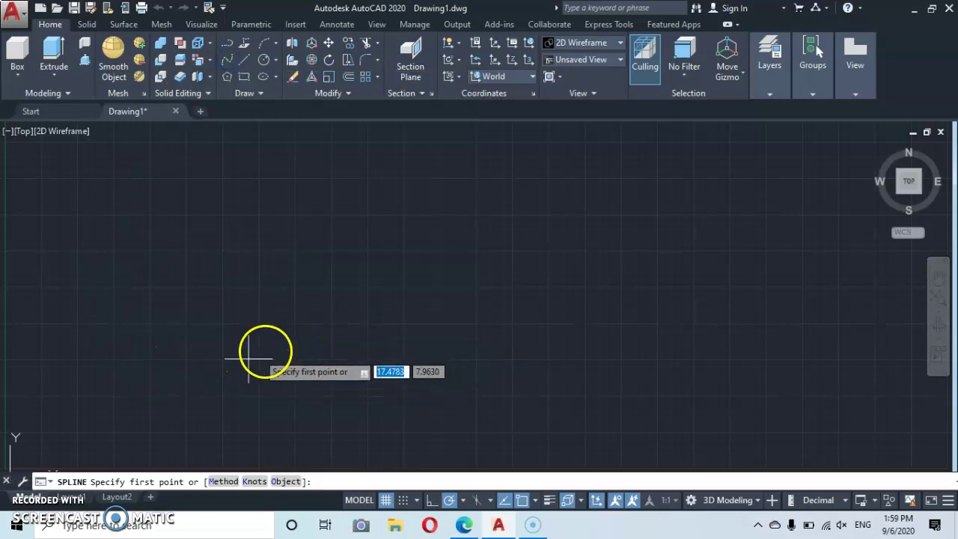
{"action": "left_click", "coordinate": [222, 363]}
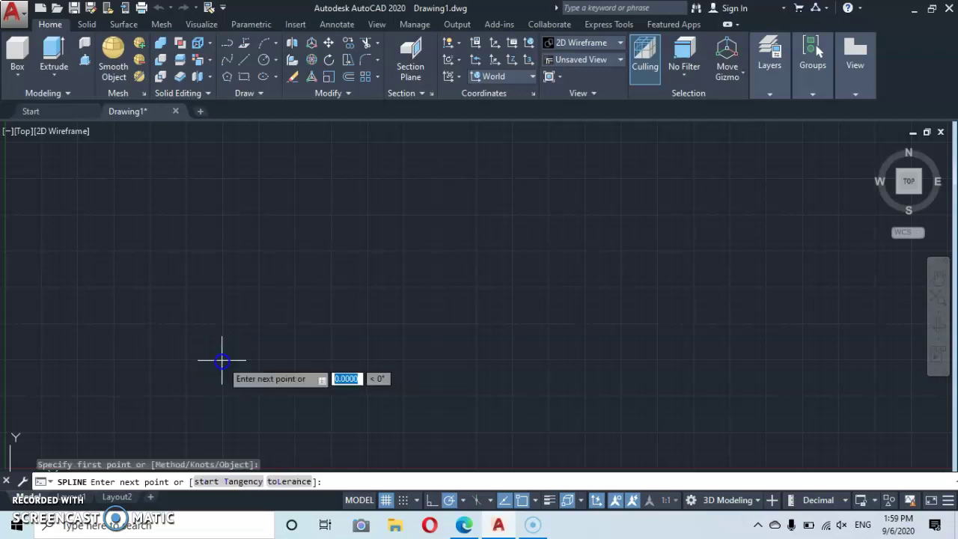
{"action": "left_click", "coordinate": [251, 338]}
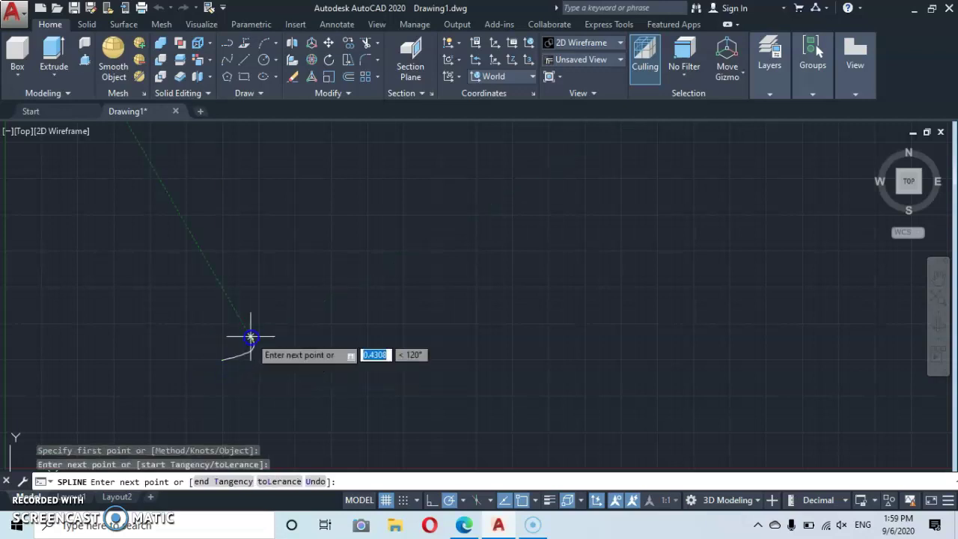
{"action": "left_click", "coordinate": [279, 355]}
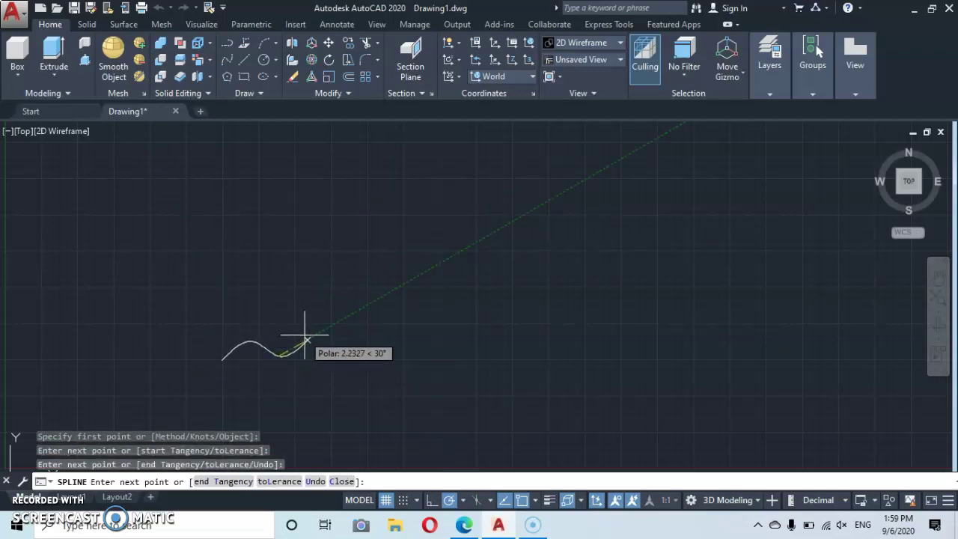
{"action": "left_click", "coordinate": [310, 338]}
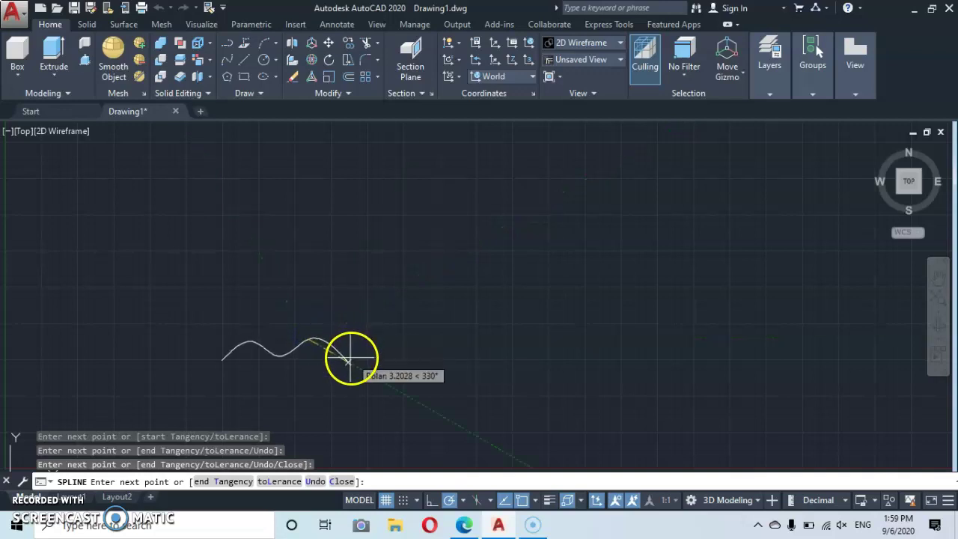
{"action": "left_click", "coordinate": [341, 358]}
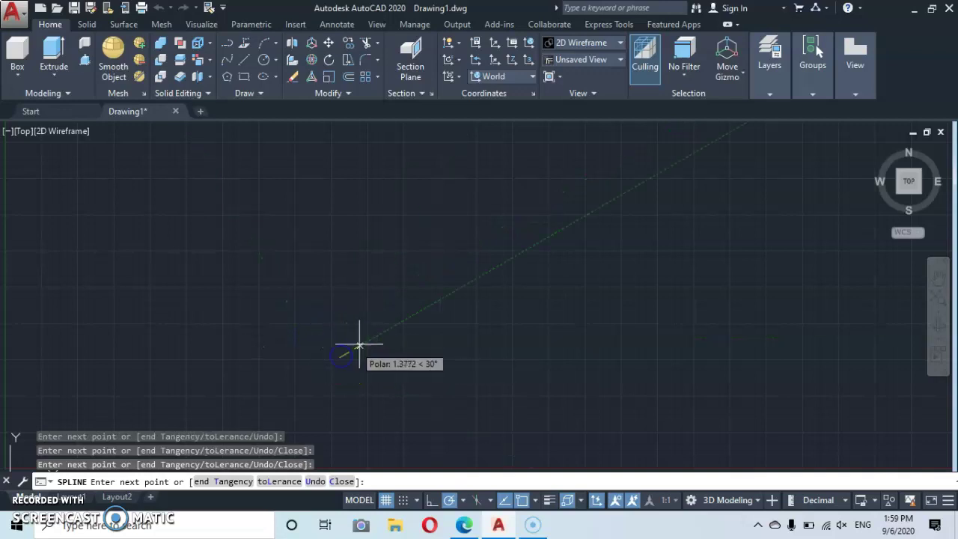
{"action": "left_click", "coordinate": [381, 332]}
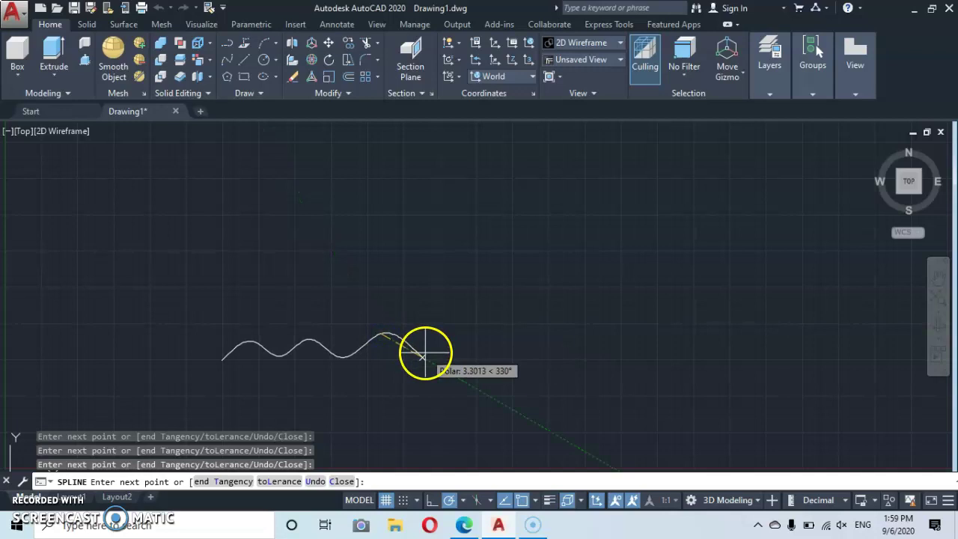
{"action": "left_click", "coordinate": [425, 357]}
{"action": "left_click", "coordinate": [462, 337]}
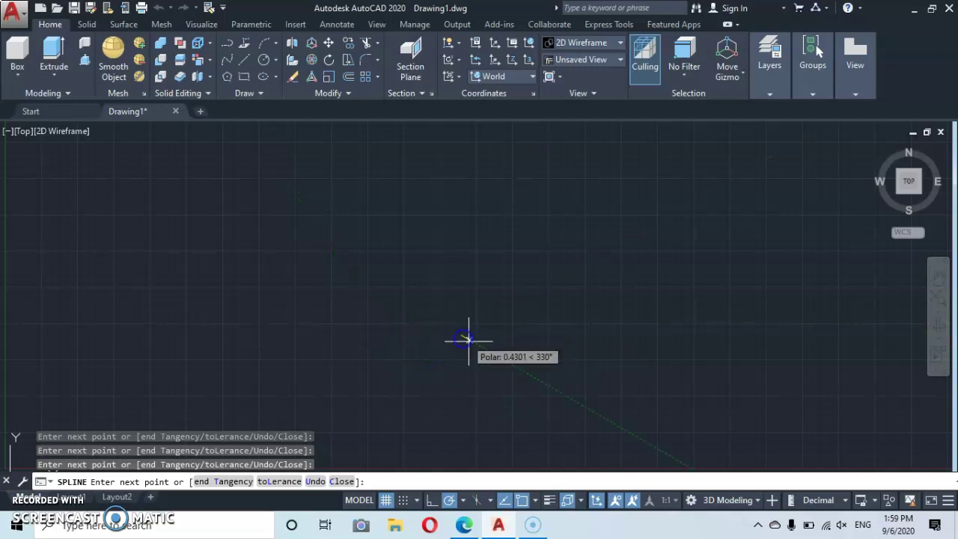
{"action": "left_click", "coordinate": [490, 357]}
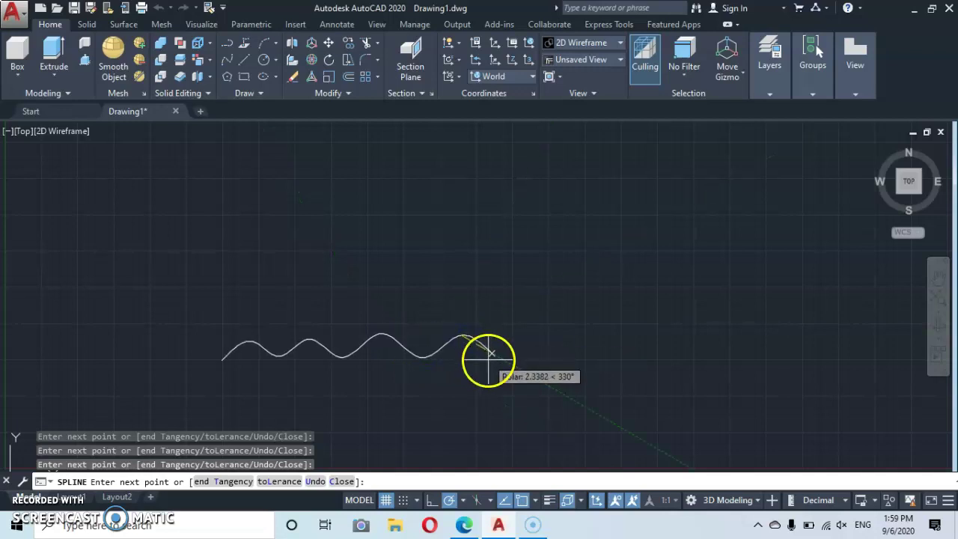
{"action": "left_click", "coordinate": [528, 330]}
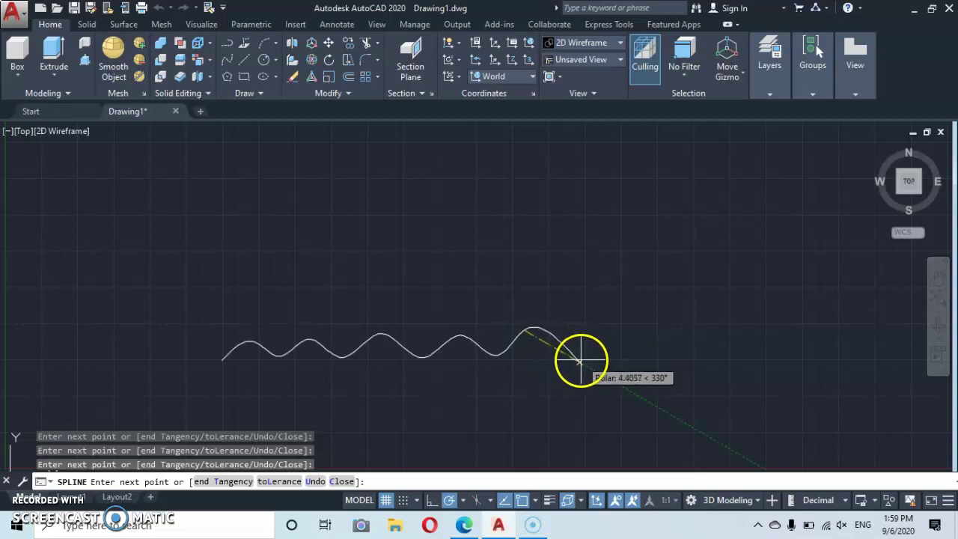
{"action": "left_click", "coordinate": [582, 362]}
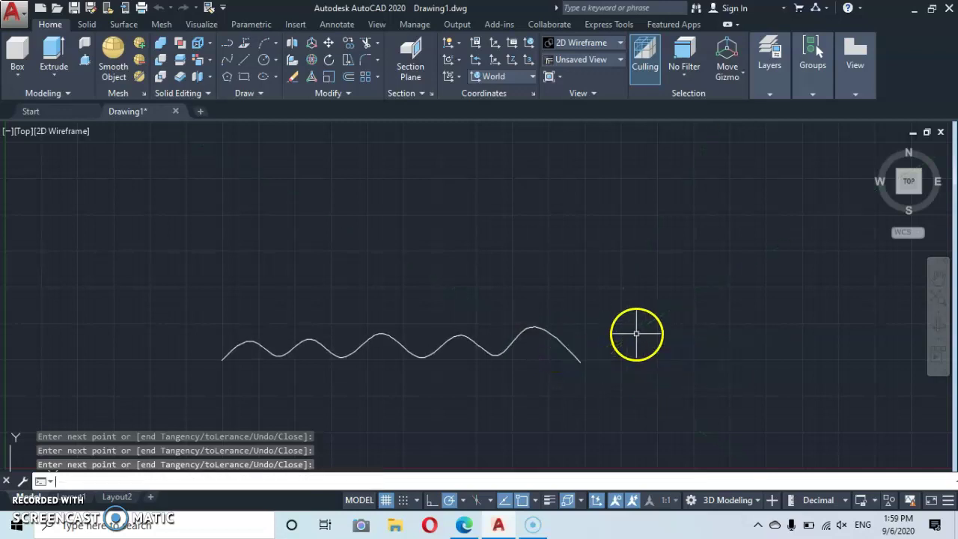
{"action": "key", "text": "Return"}
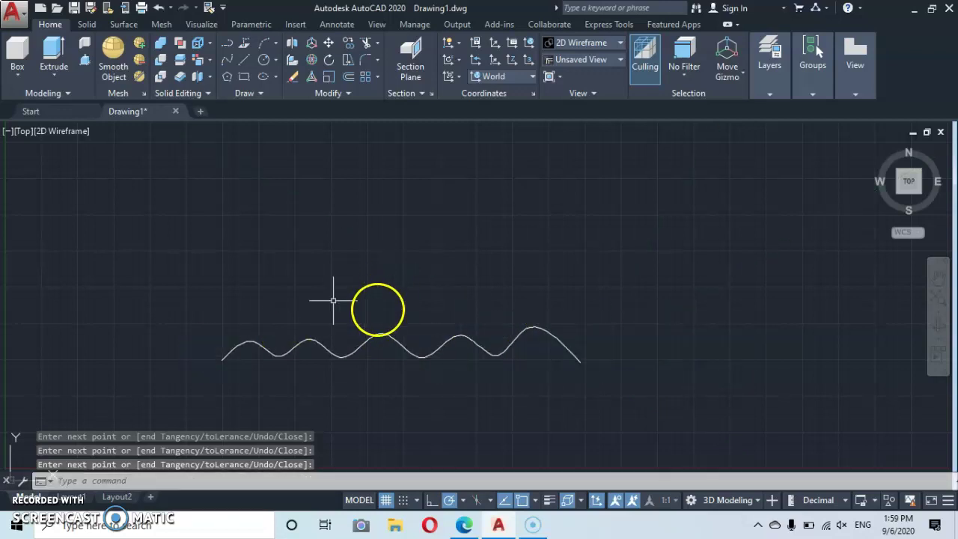
Offset the wavy spline 0.1 units upward and zoom in to check the double line.
{"action": "left_click", "coordinate": [349, 78]}
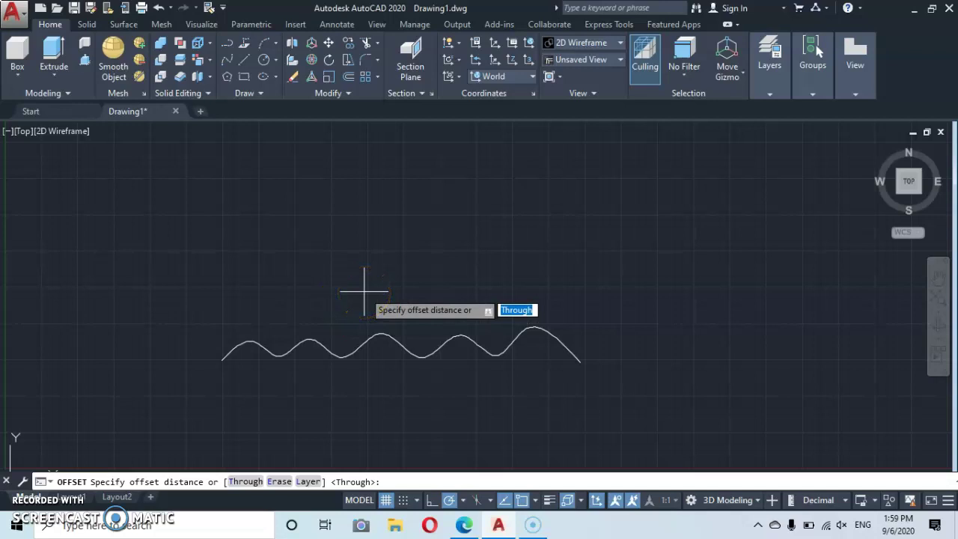
{"action": "type", "text": ".1"}
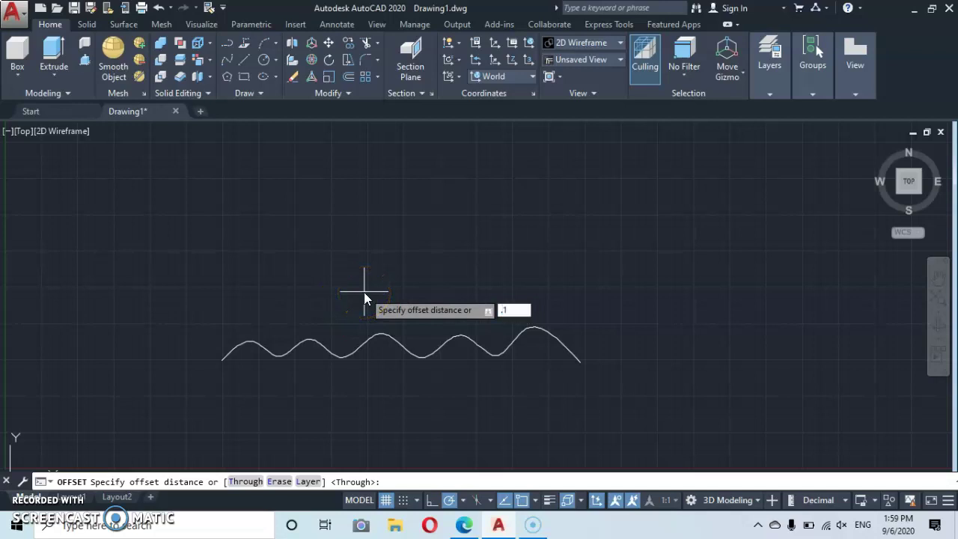
{"action": "key", "text": "Return"}
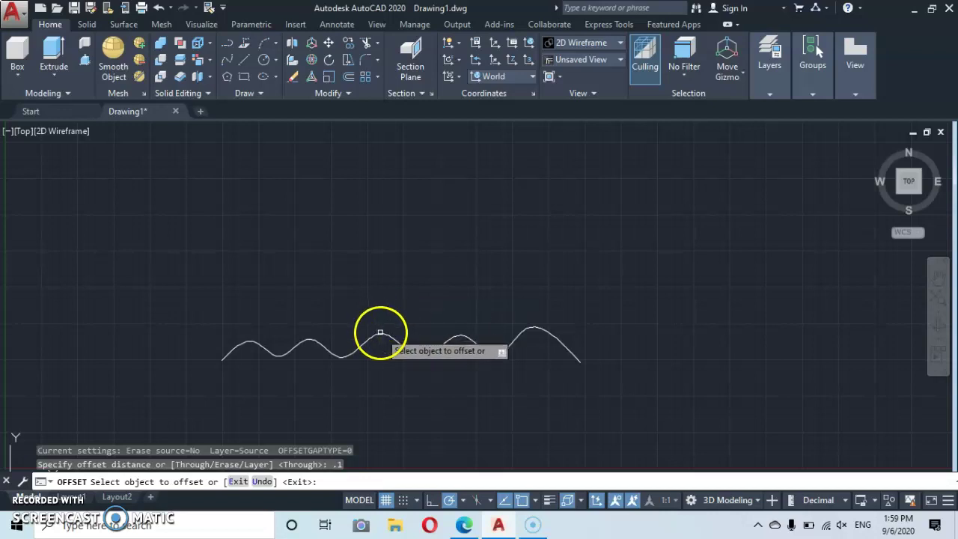
{"action": "left_click", "coordinate": [381, 334]}
{"action": "left_click", "coordinate": [381, 296]}
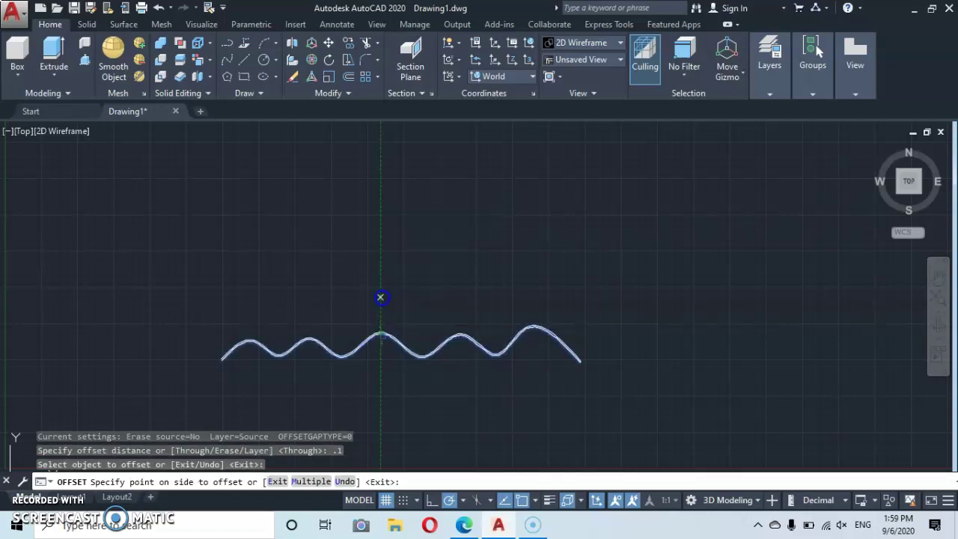
{"action": "key", "text": "Escape"}
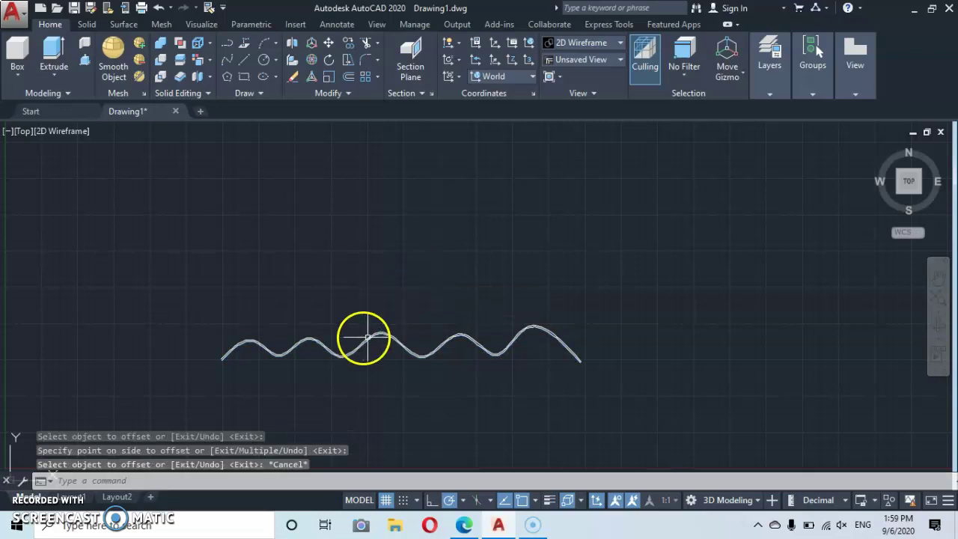
{"action": "scroll", "coordinate": [390, 330], "scroll_direction": "up", "scroll_amount": 8}
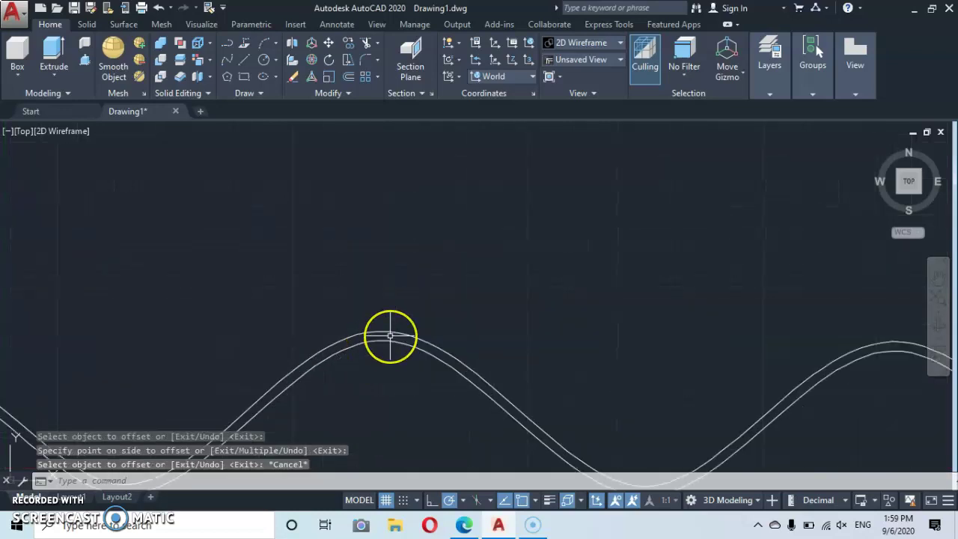
{"action": "scroll", "coordinate": [390, 336], "scroll_direction": "up", "scroll_amount": 3}
{"action": "scroll", "coordinate": [392, 333], "scroll_direction": "down", "scroll_amount": 8}
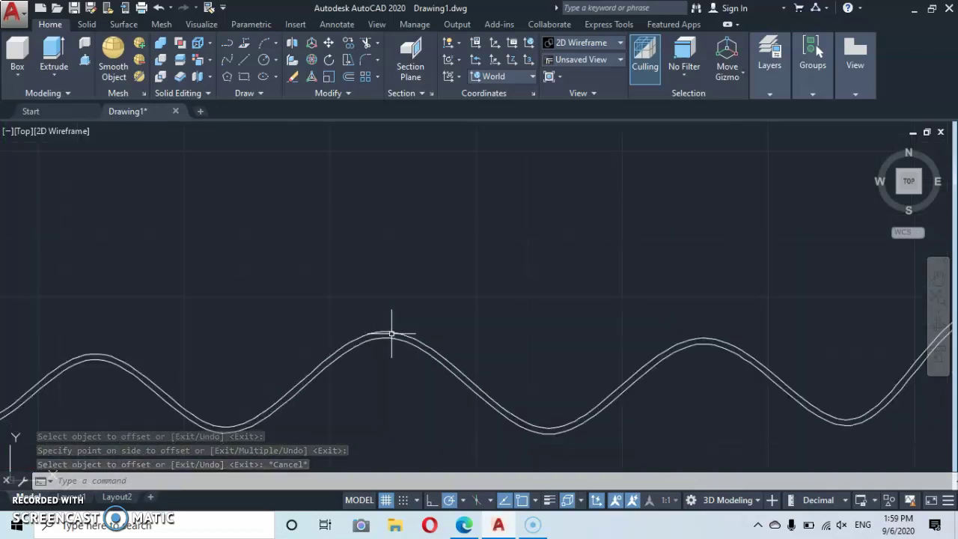
{"action": "scroll", "coordinate": [129, 373], "scroll_direction": "up", "scroll_amount": 2}
{"action": "scroll", "coordinate": [142, 376], "scroll_direction": "up", "scroll_amount": 6}
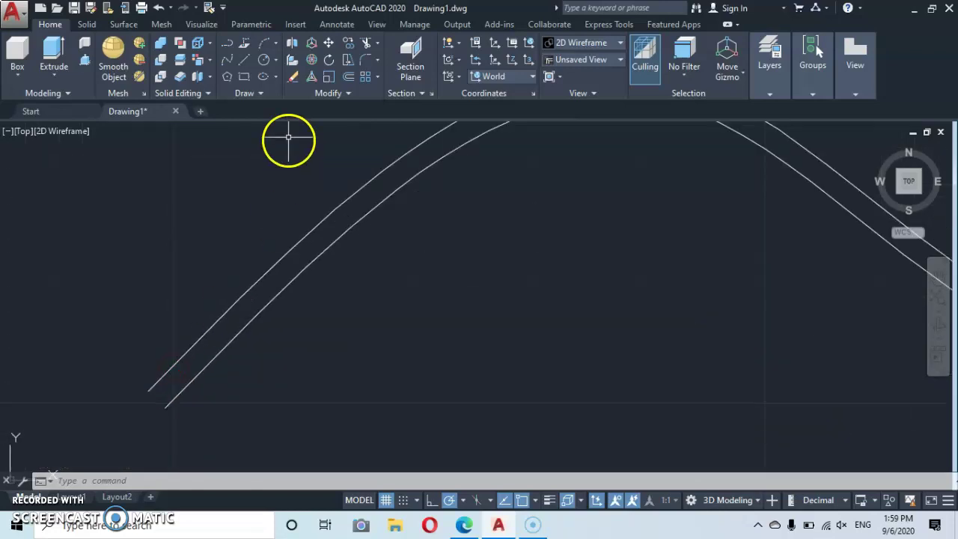
Cap the left end with a short spline joining the two wave curves.
{"action": "left_click", "coordinate": [228, 60]}
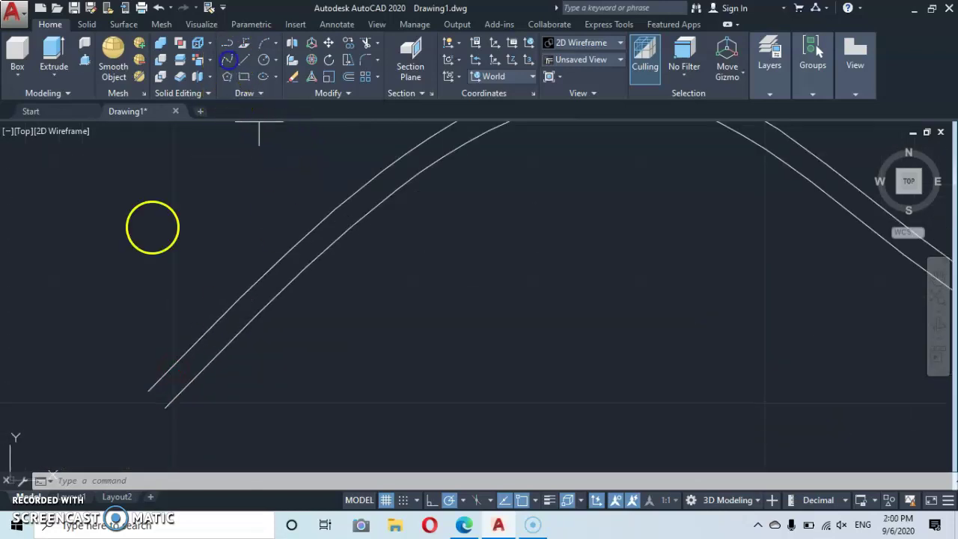
{"action": "left_click", "coordinate": [147, 390]}
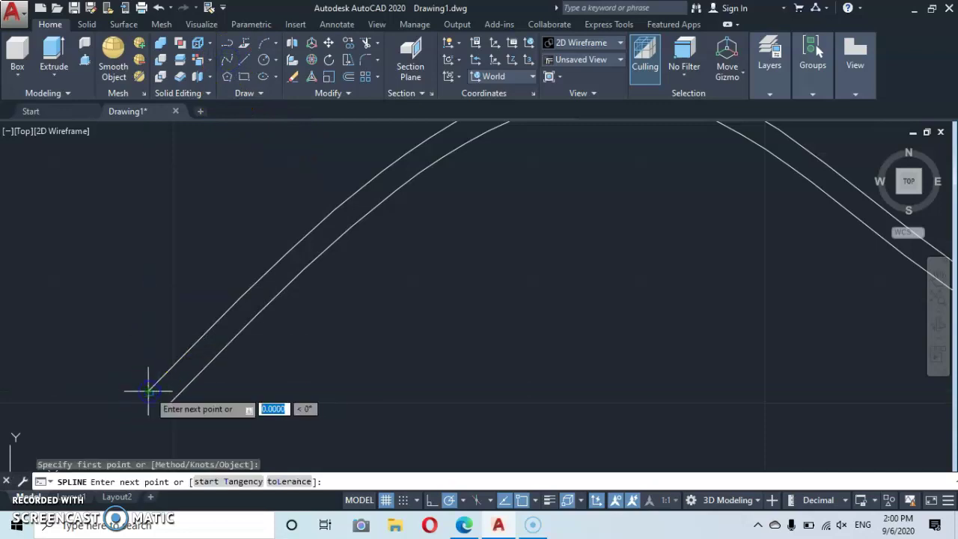
{"action": "left_click", "coordinate": [161, 406]}
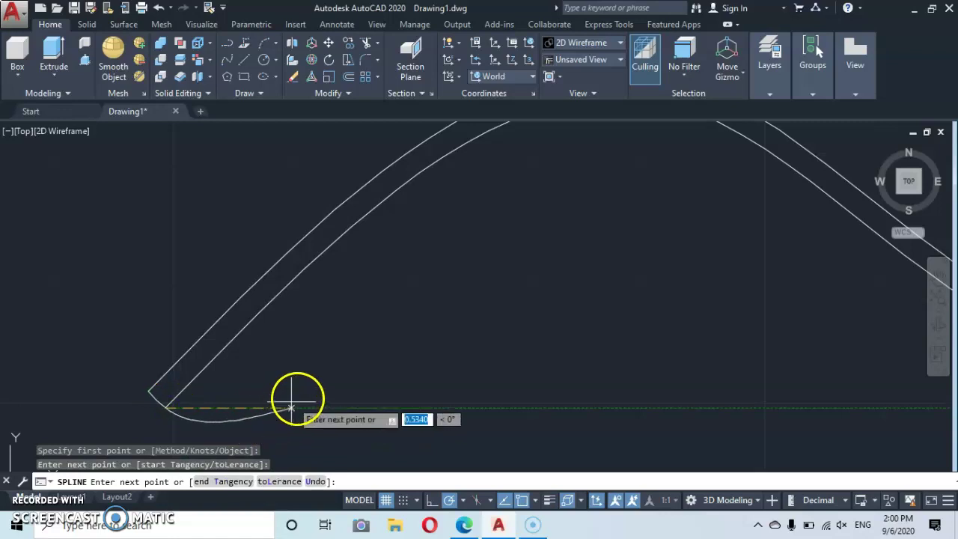
{"action": "key", "text": "Return"}
Cap the right end of the double wave with another short connecting spline.
{"action": "scroll", "coordinate": [513, 343], "scroll_direction": "down", "scroll_amount": 6}
{"action": "middle_click_drag", "start_coordinate": [599, 332], "coordinate": [75, 336]}
{"action": "middle_click_drag", "start_coordinate": [839, 346], "coordinate": [742, 336]}
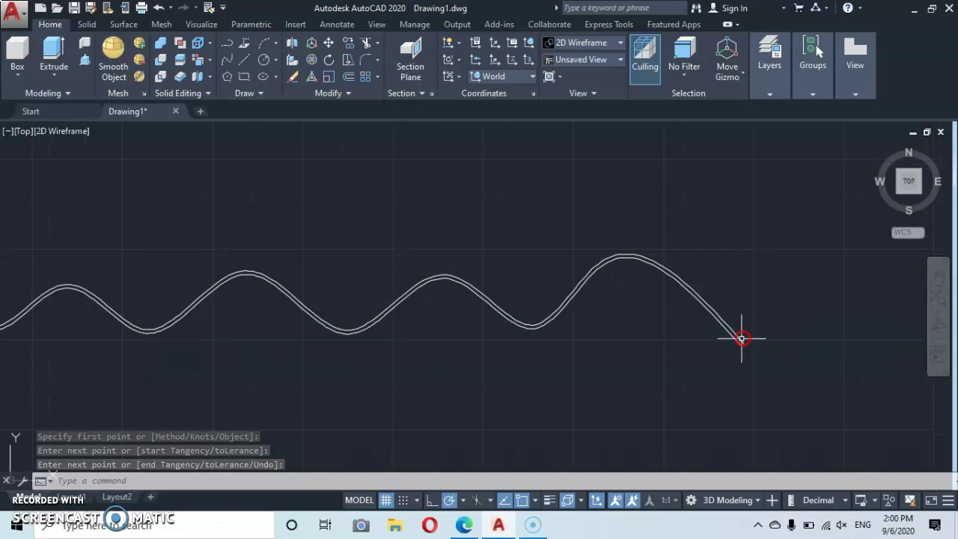
{"action": "scroll", "coordinate": [742, 336], "scroll_direction": "up", "scroll_amount": 5}
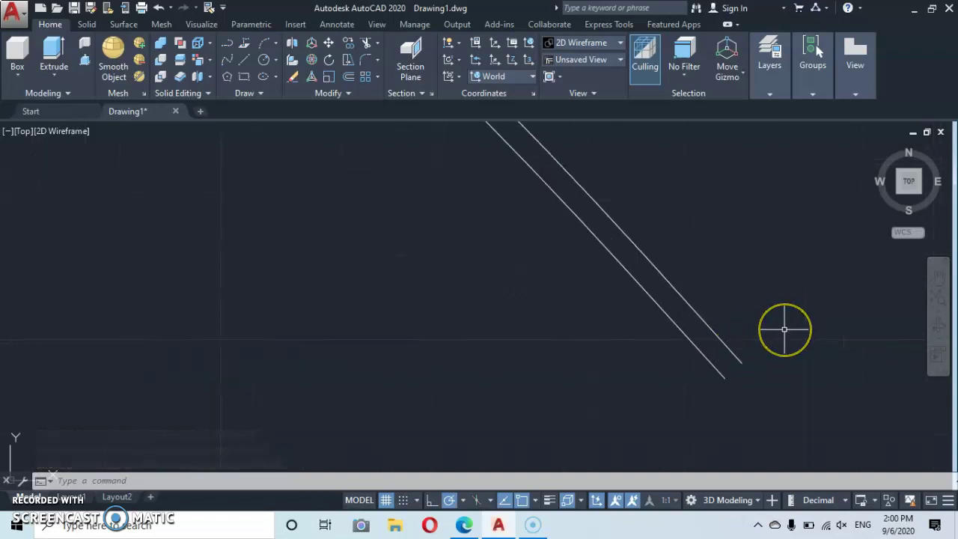
{"action": "key", "text": "Return"}
{"action": "left_click", "coordinate": [739, 363]}
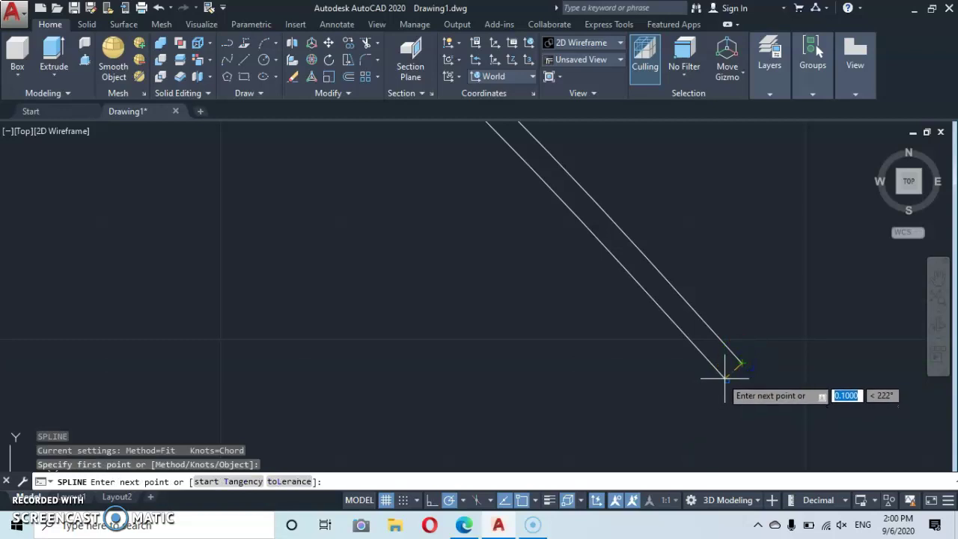
{"action": "left_click", "coordinate": [724, 379]}
{"action": "left_click", "coordinate": [780, 379]}
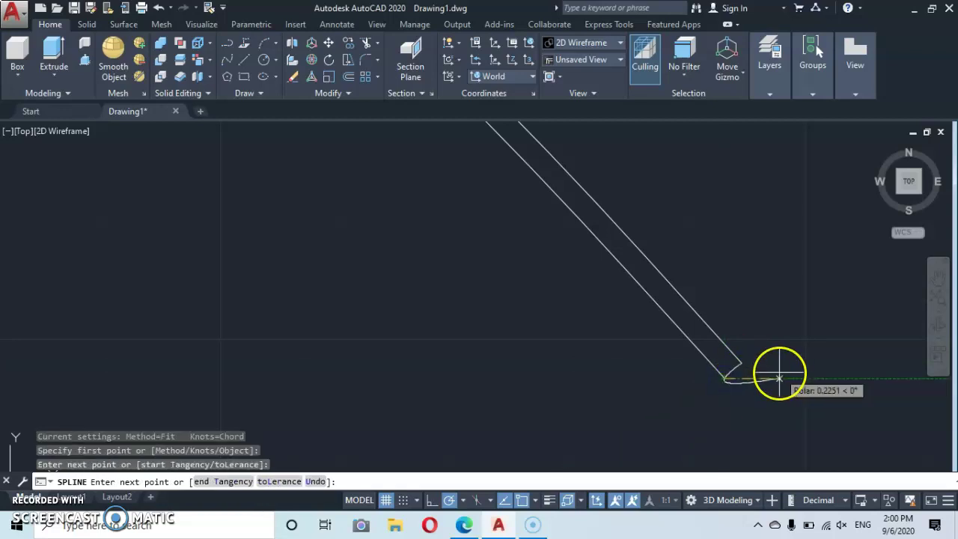
{"action": "right_click", "coordinate": [769, 374]}
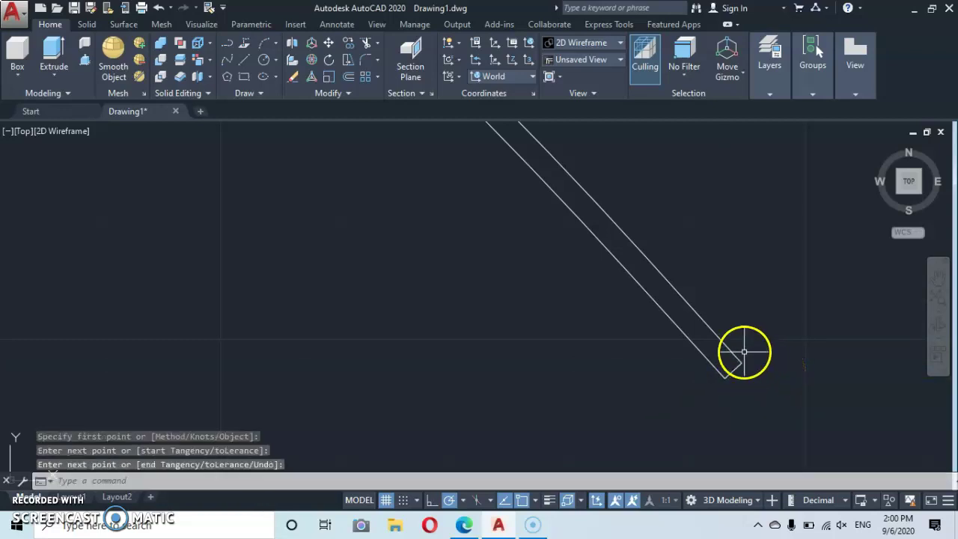
Crossing-select the outline pieces at both ends of the wave.
{"action": "left_click", "coordinate": [776, 351]}
{"action": "left_click", "coordinate": [706, 385]}
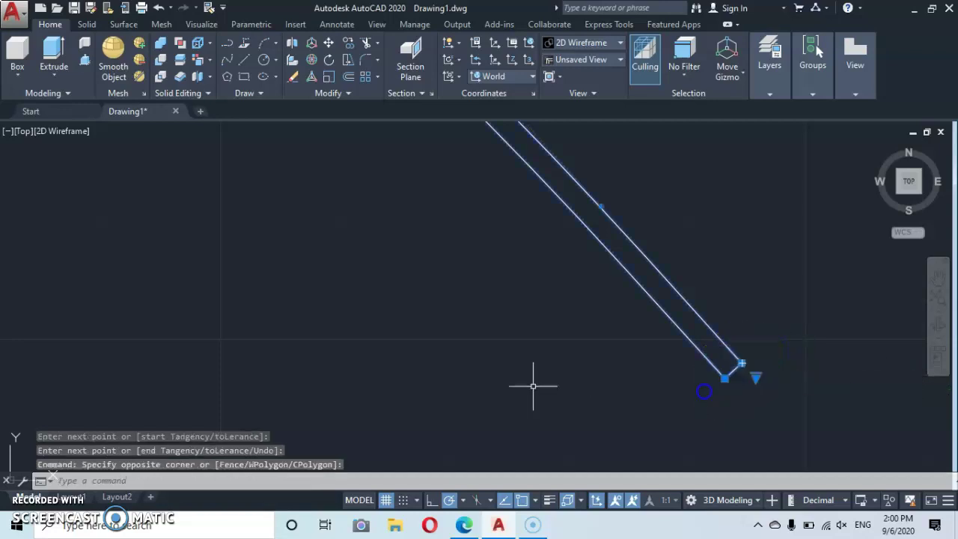
{"action": "scroll", "coordinate": [487, 359], "scroll_direction": "down", "scroll_amount": 7}
{"action": "scroll", "coordinate": [429, 341], "scroll_direction": "down", "scroll_amount": 4}
{"action": "middle_click_drag", "start_coordinate": [299, 299], "coordinate": [472, 320]}
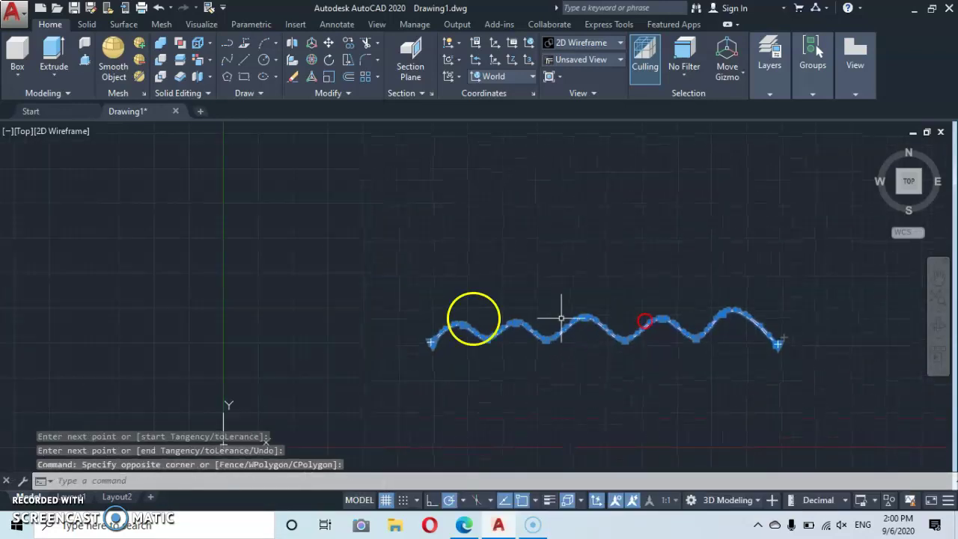
{"action": "left_click", "coordinate": [441, 289]}
{"action": "left_click", "coordinate": [397, 379]}
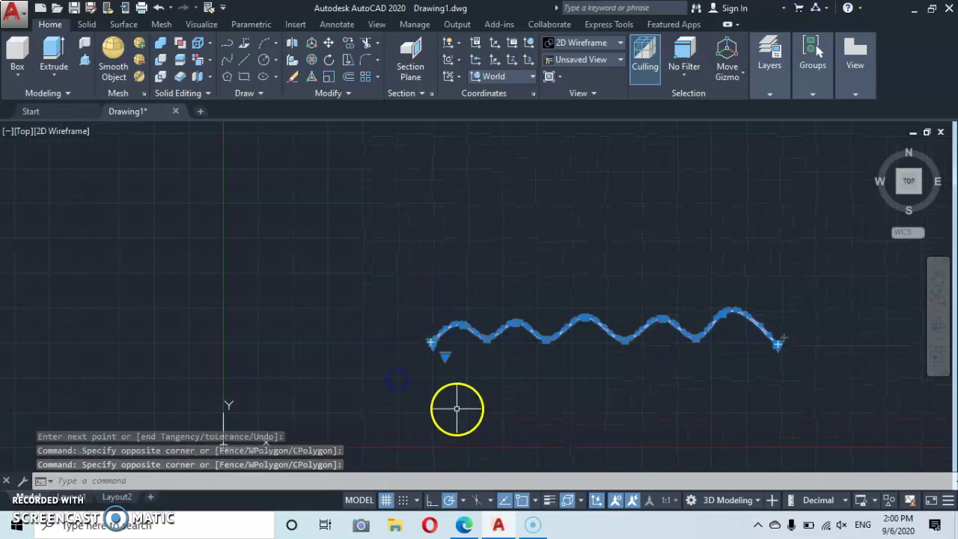
Join the four selected pieces into one spline with J and review it.
{"action": "type", "text": "j"}
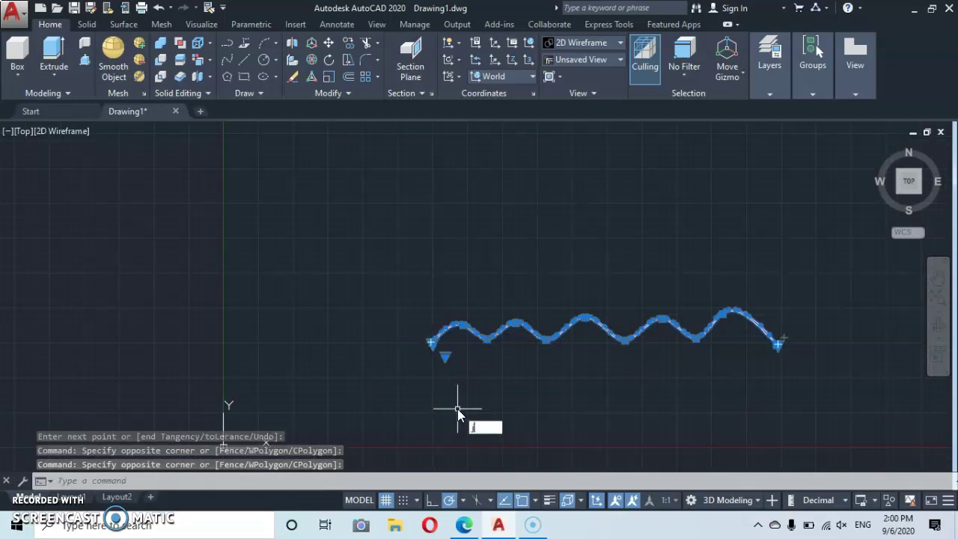
{"action": "key", "text": "Return"}
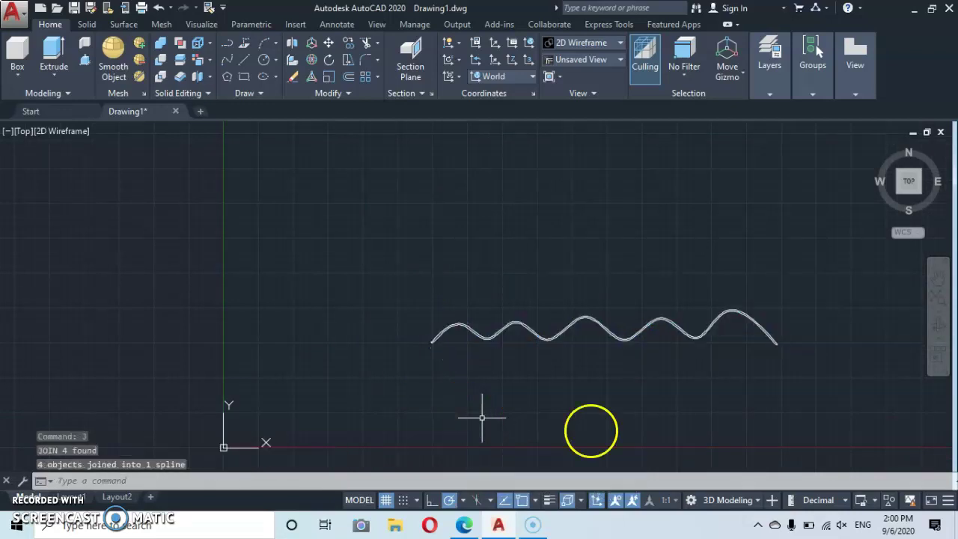
{"action": "left_click", "coordinate": [649, 391]}
{"action": "scroll", "coordinate": [630, 329], "scroll_direction": "up", "scroll_amount": 3}
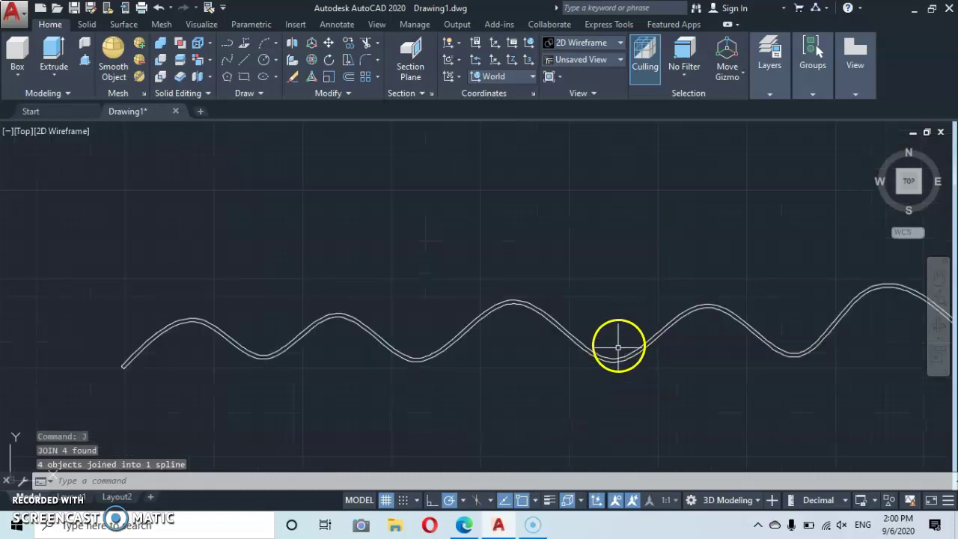
{"action": "middle_click_drag", "start_coordinate": [616, 342], "coordinate": [452, 332]}
{"action": "scroll", "coordinate": [460, 311], "scroll_direction": "down", "scroll_amount": 2}
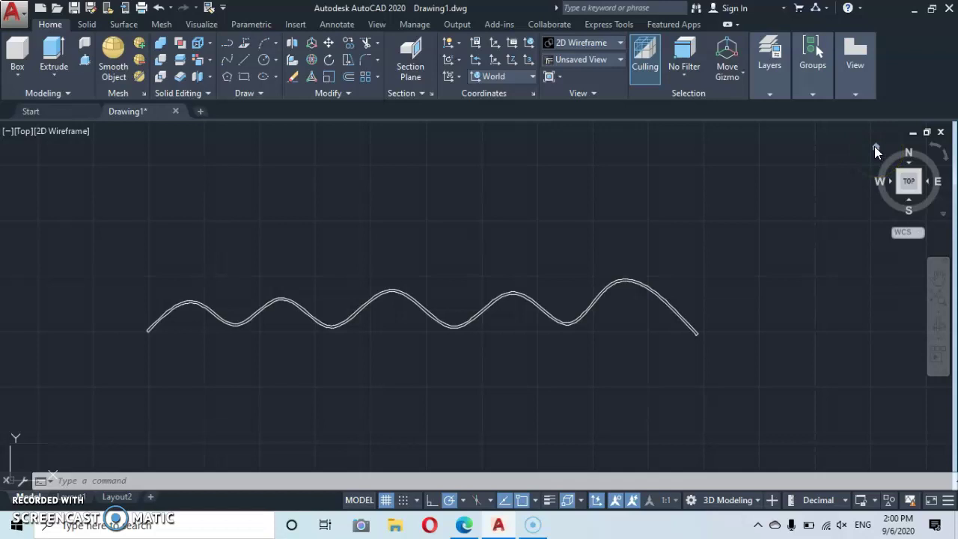
Switch to the Home isometric view and zoom in on the wave outline.
{"action": "left_click", "coordinate": [876, 148]}
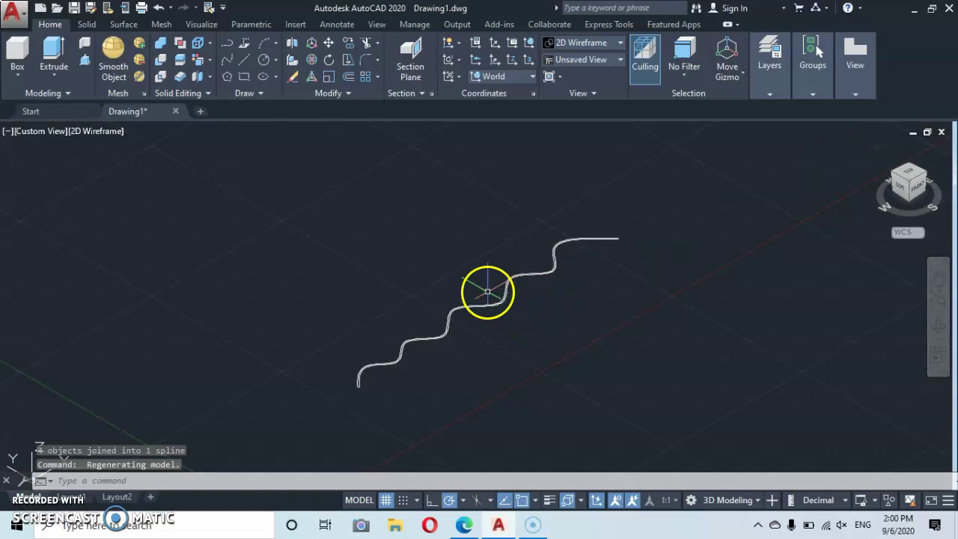
{"action": "scroll", "coordinate": [488, 292], "scroll_direction": "up", "scroll_amount": 2}
{"action": "scroll", "coordinate": [509, 276], "scroll_direction": "up", "scroll_amount": 3}
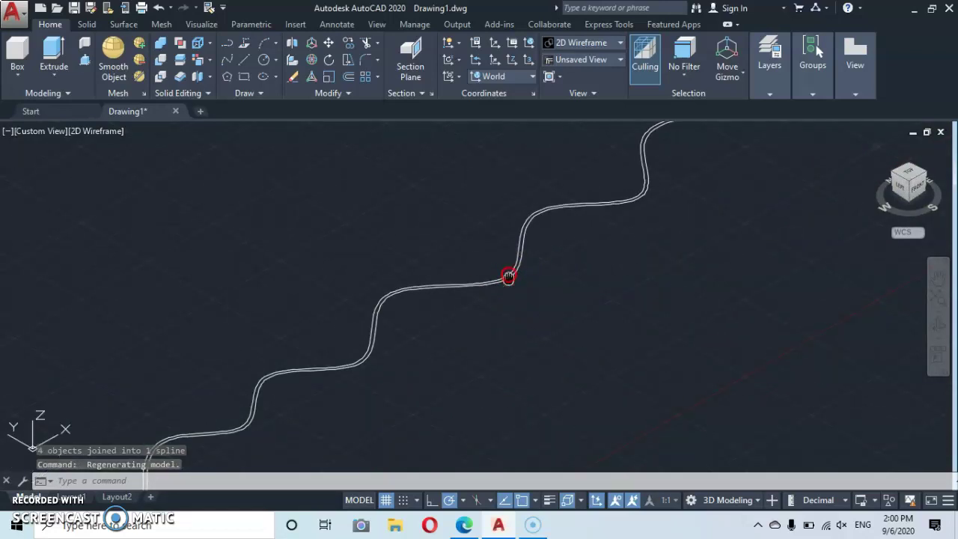
{"action": "scroll", "coordinate": [487, 279], "scroll_direction": "down", "scroll_amount": 3}
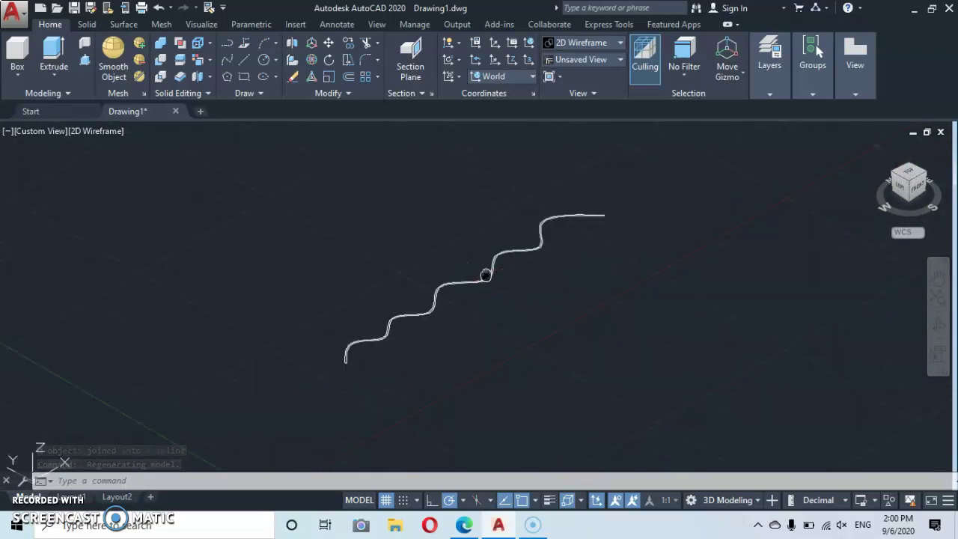
{"action": "scroll", "coordinate": [474, 286], "scroll_direction": "up", "scroll_amount": 2}
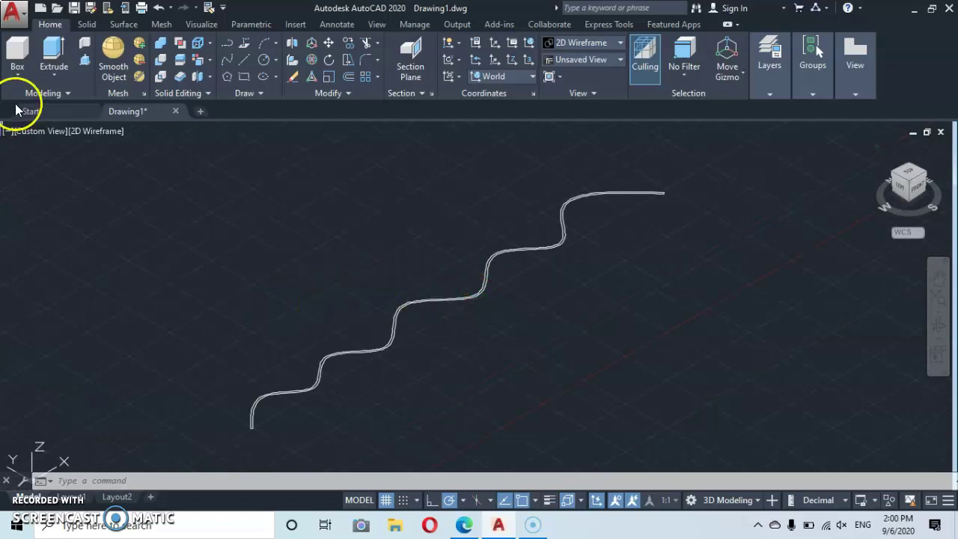
Press-pull the closed wave profile upward into a tall corrugated solid sheet.
{"action": "left_click", "coordinate": [85, 64]}
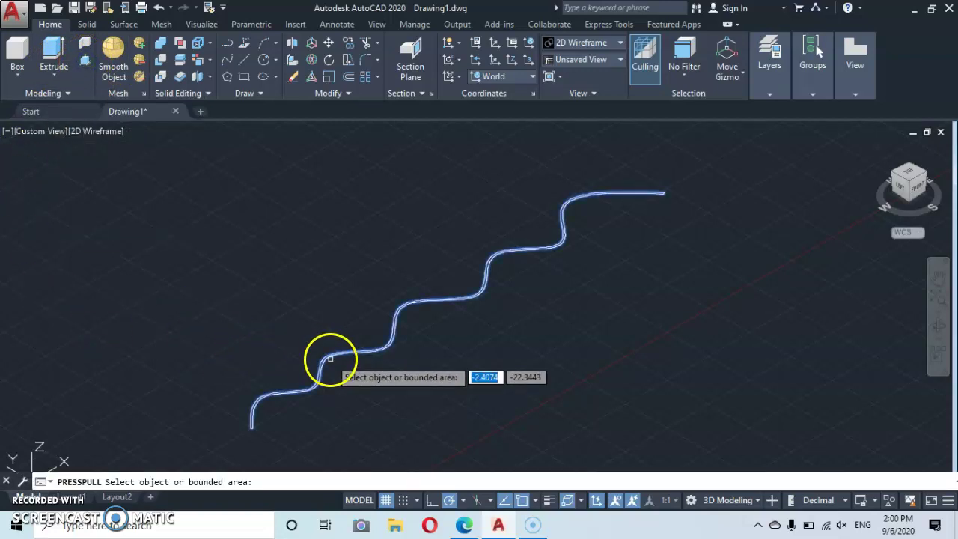
{"action": "scroll", "coordinate": [324, 357], "scroll_direction": "up", "scroll_amount": 5}
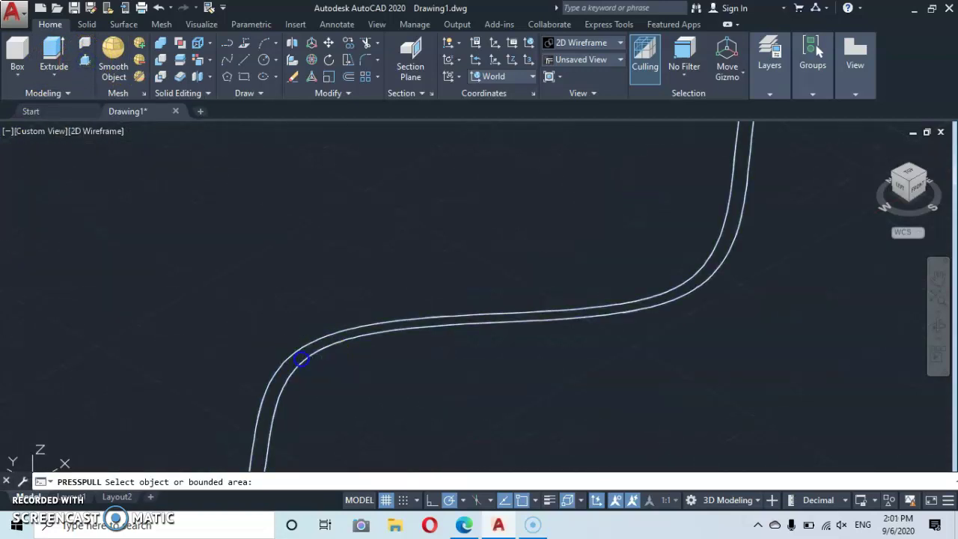
{"action": "left_click", "coordinate": [301, 355]}
{"action": "scroll", "coordinate": [301, 315], "scroll_direction": "down", "scroll_amount": 5}
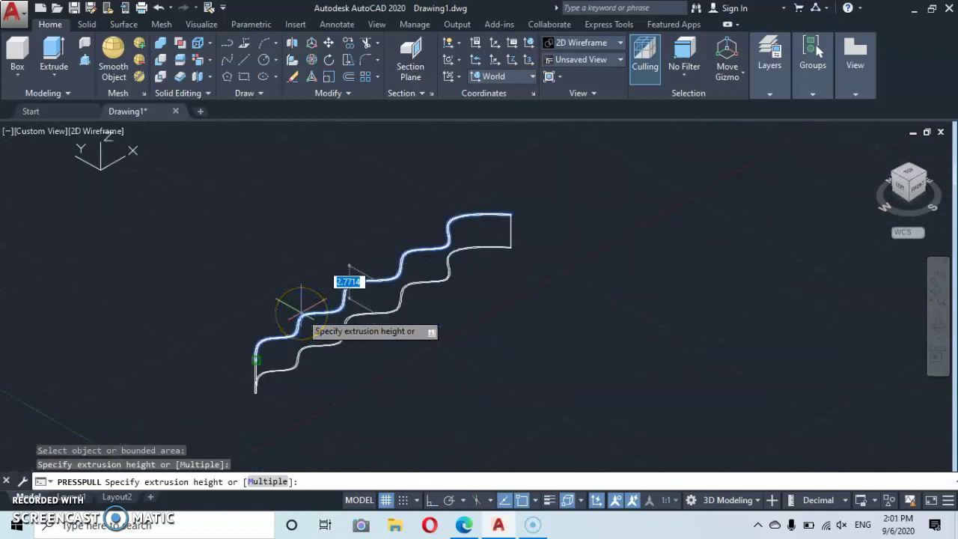
{"action": "middle_click_drag", "start_coordinate": [323, 320], "coordinate": [326, 348]}
{"action": "scroll", "coordinate": [307, 196], "scroll_direction": "down", "scroll_amount": 4}
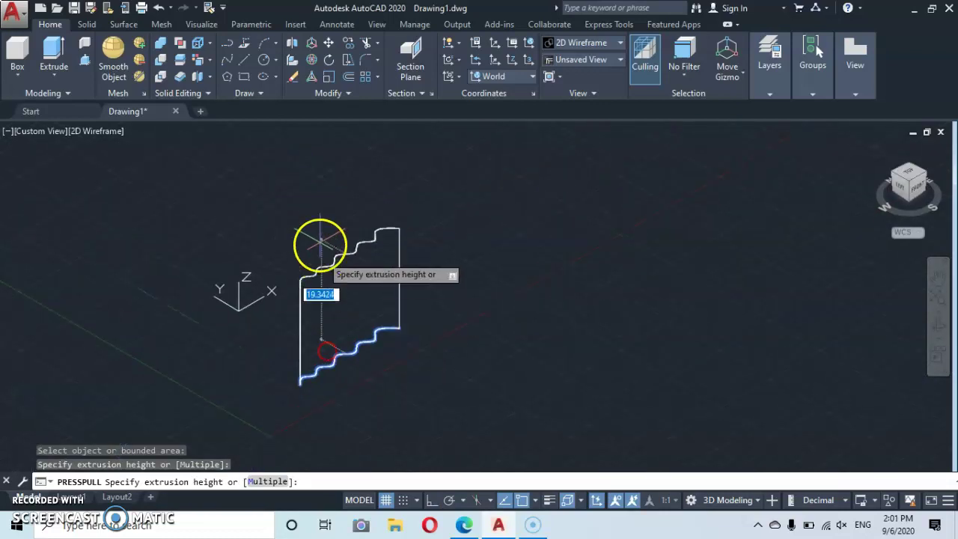
{"action": "middle_click_drag", "start_coordinate": [321, 164], "coordinate": [285, 252]}
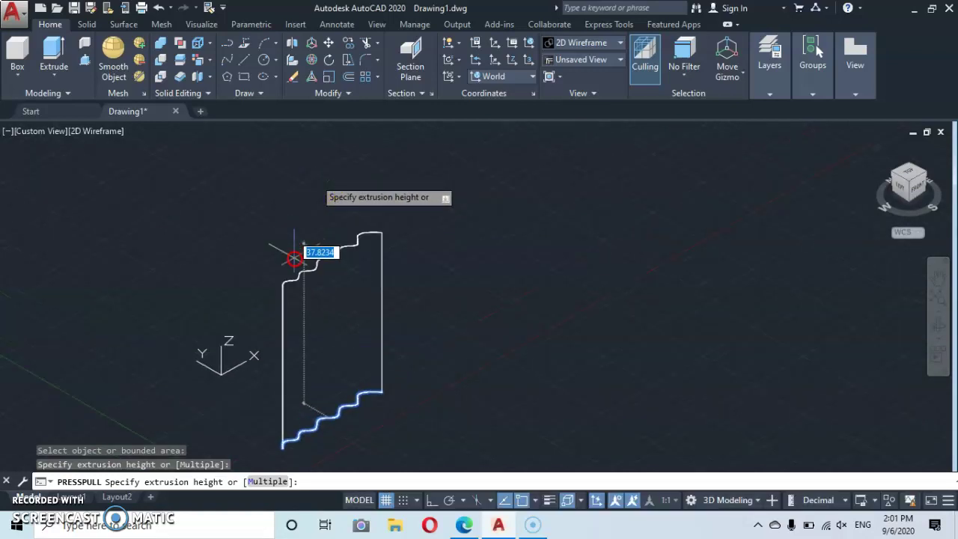
{"action": "left_click", "coordinate": [295, 212]}
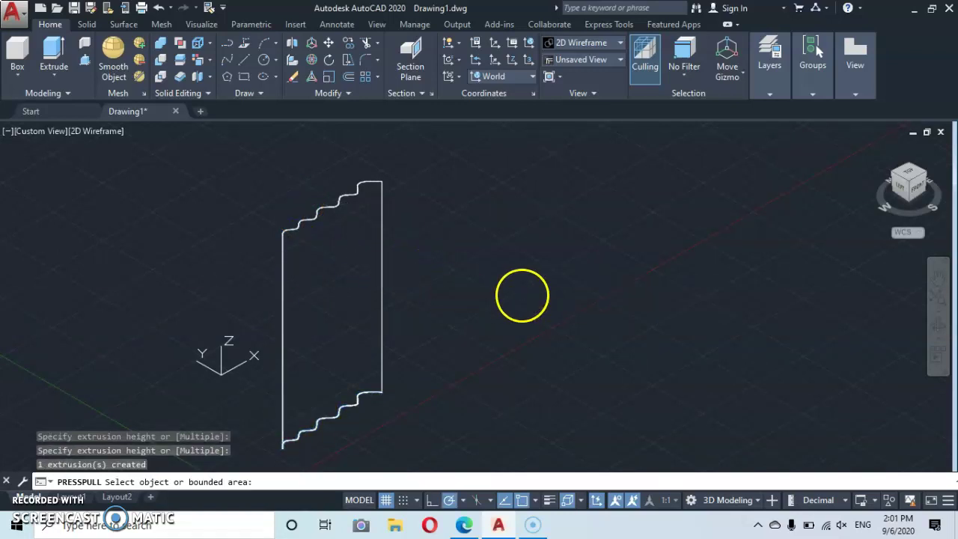
{"action": "key", "text": "Return"}
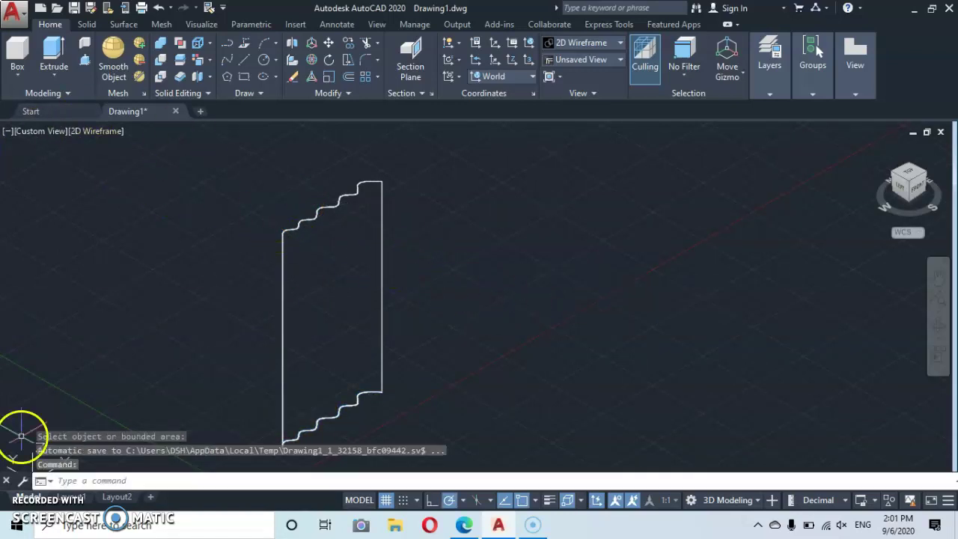
Set the visual style to Shaded and orbit around the corrugated sheet.
{"action": "left_click", "coordinate": [106, 130]}
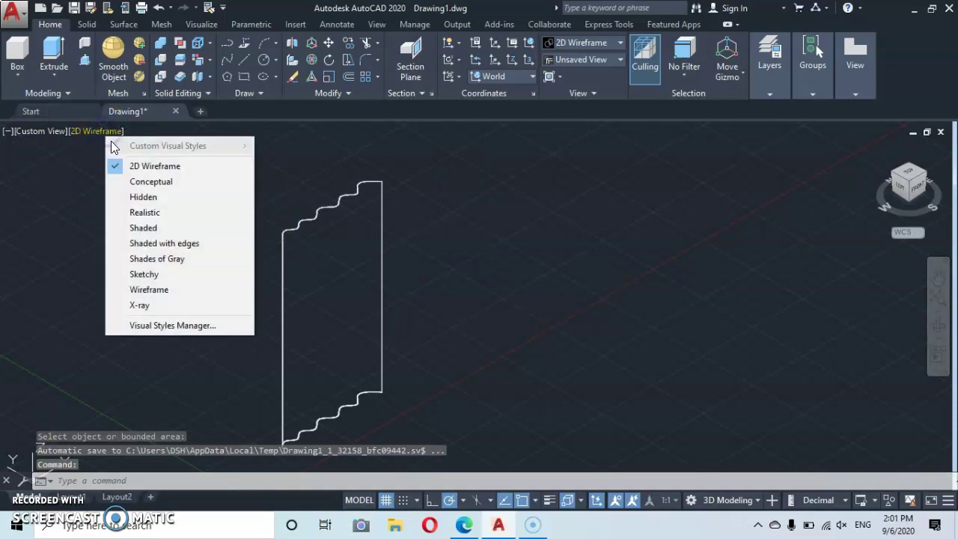
{"action": "left_click", "coordinate": [137, 231]}
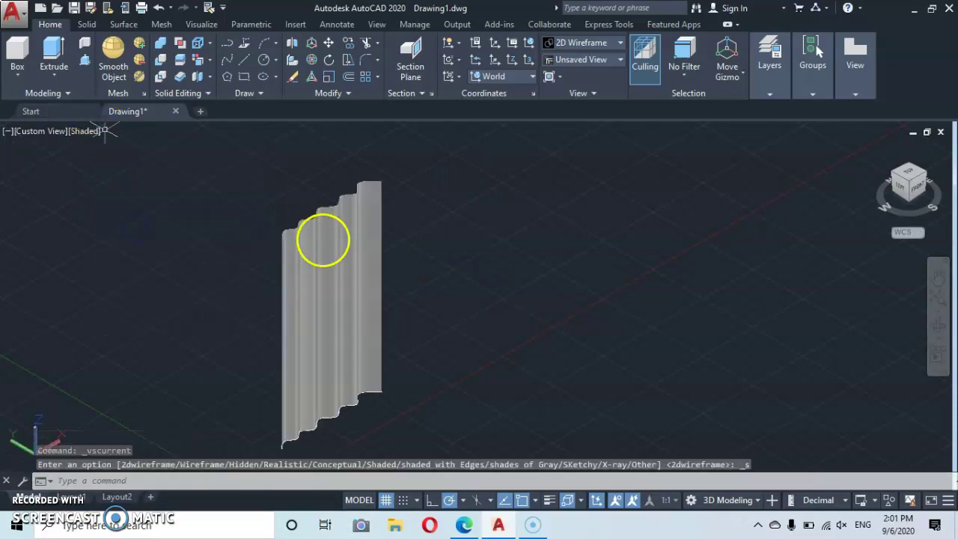
{"action": "scroll", "coordinate": [343, 311], "scroll_direction": "up", "scroll_amount": 3}
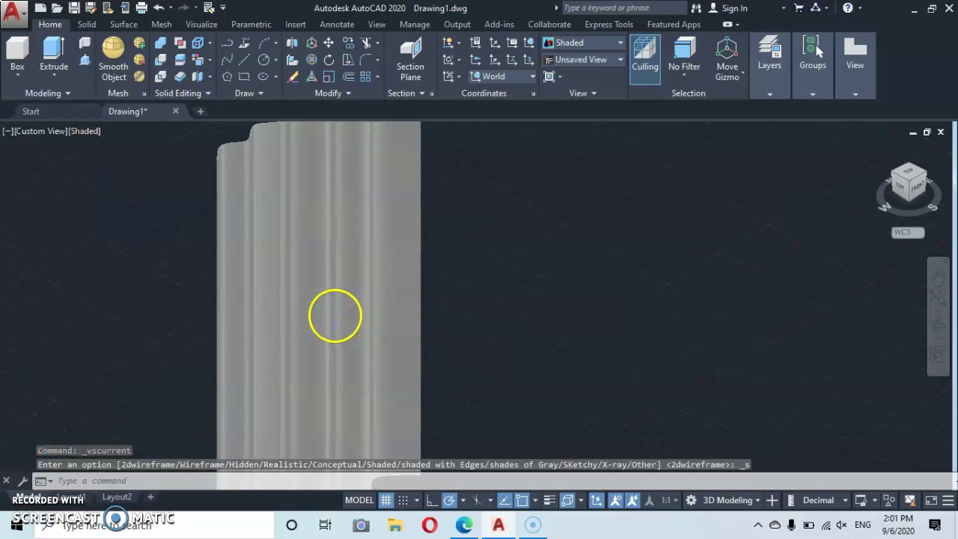
{"action": "scroll", "coordinate": [335, 314], "scroll_direction": "down", "scroll_amount": 3}
{"action": "middle_click_drag", "start_coordinate": [335, 315], "coordinate": [374, 349], "text": "shift"}
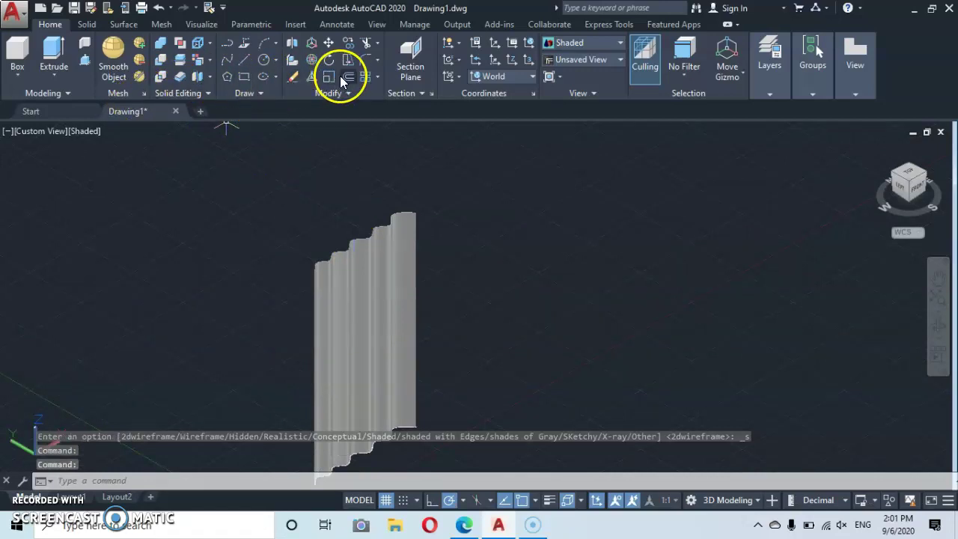
3D-rotate the corrugated sheet 90 degrees about its centre so it lies flat.
{"action": "left_click", "coordinate": [311, 60]}
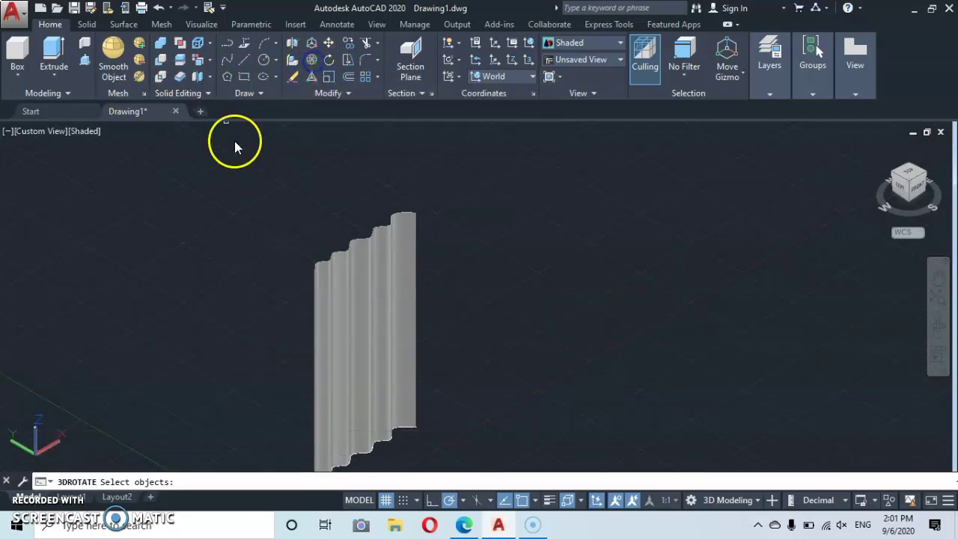
{"action": "left_click", "coordinate": [433, 237]}
{"action": "left_click", "coordinate": [326, 300]}
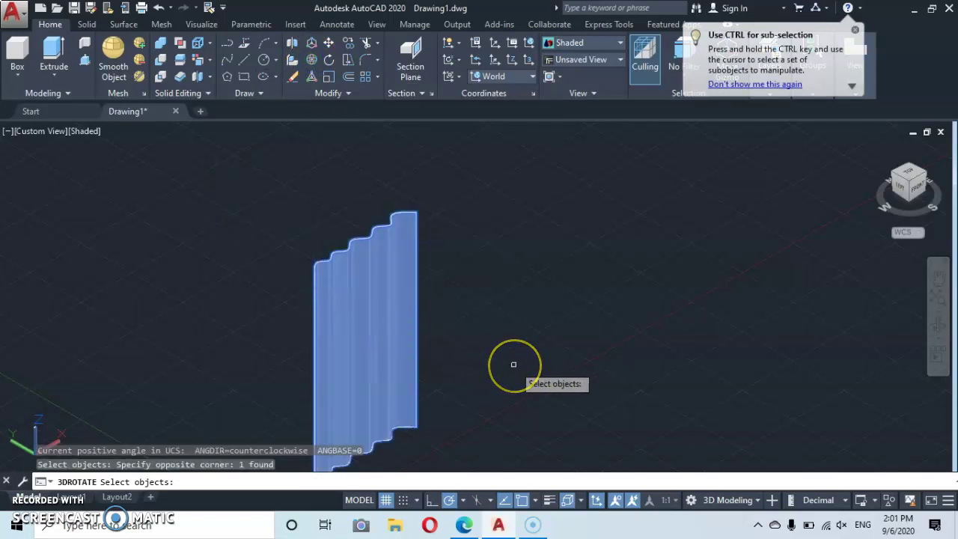
{"action": "key", "text": "Return"}
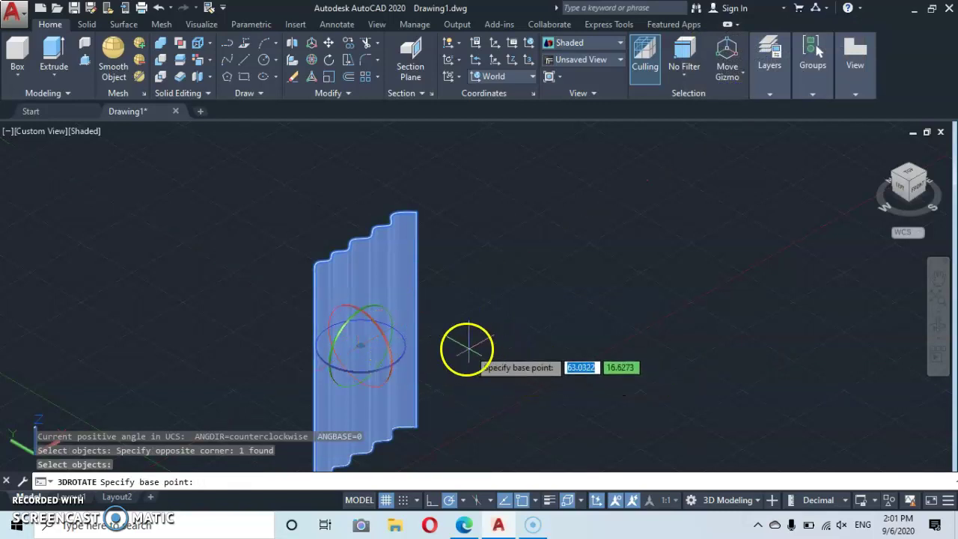
{"action": "left_click", "coordinate": [384, 336]}
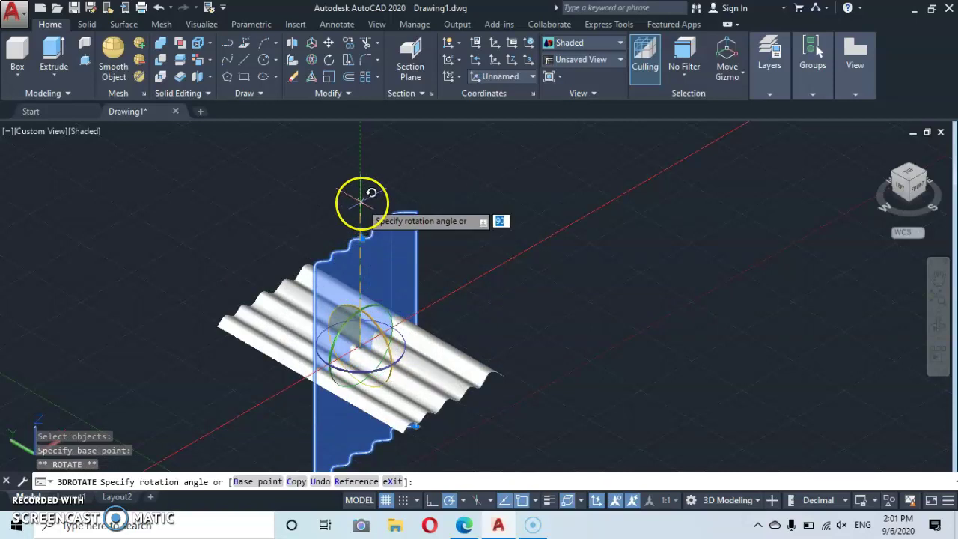
{"action": "key", "text": "Escape"}
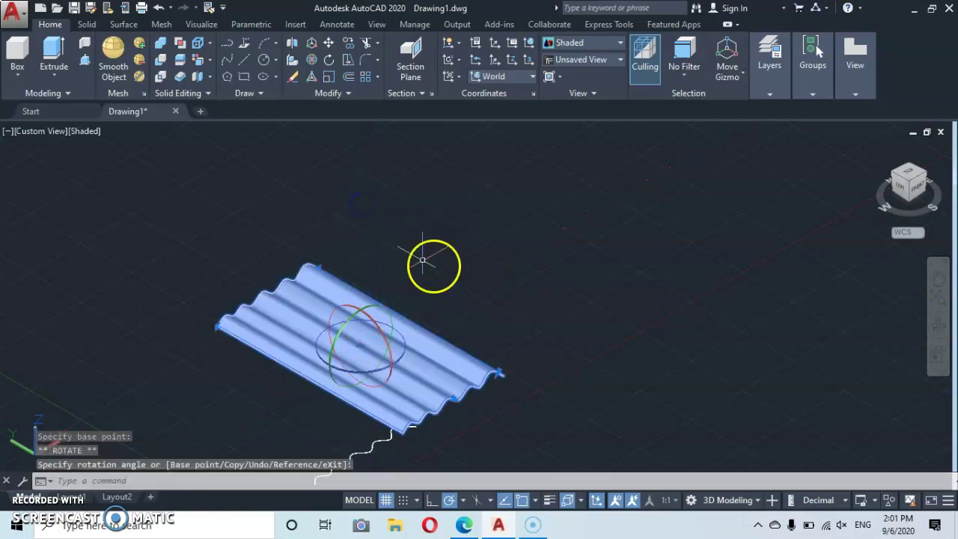
{"action": "key", "text": "Escape"}
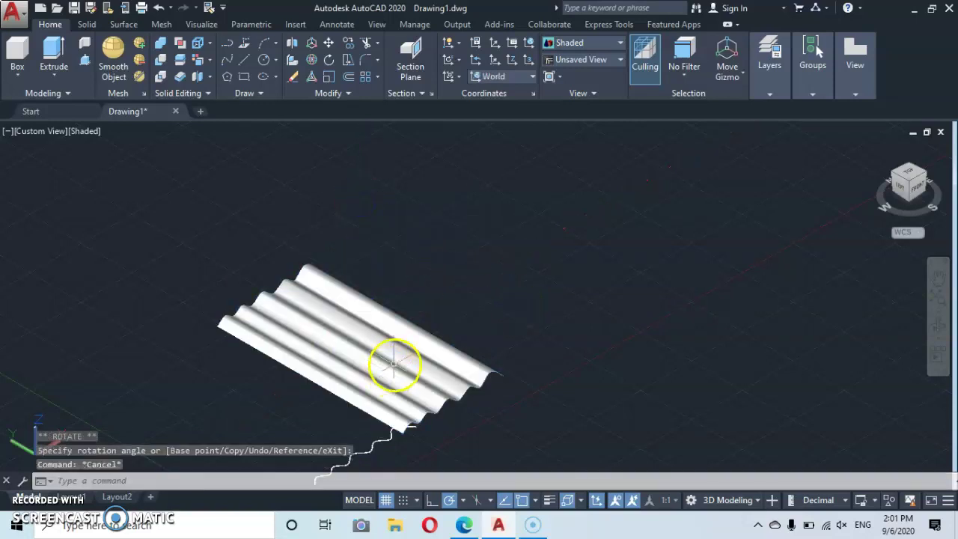
{"action": "middle_click_drag", "start_coordinate": [391, 402], "coordinate": [492, 310]}
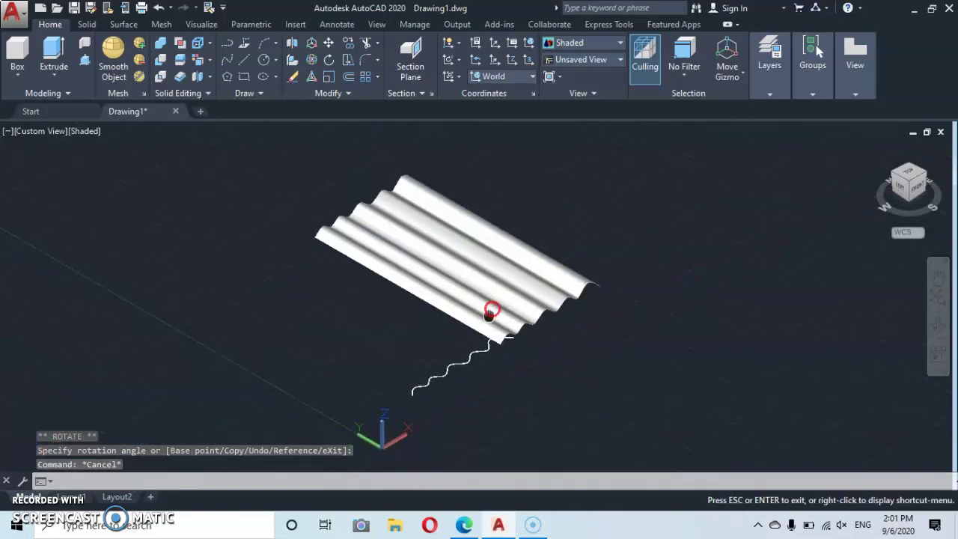
Erase the leftover wavy spline and recentre the view on the flat sheet.
{"action": "left_click", "coordinate": [464, 349]}
{"action": "left_click", "coordinate": [419, 412]}
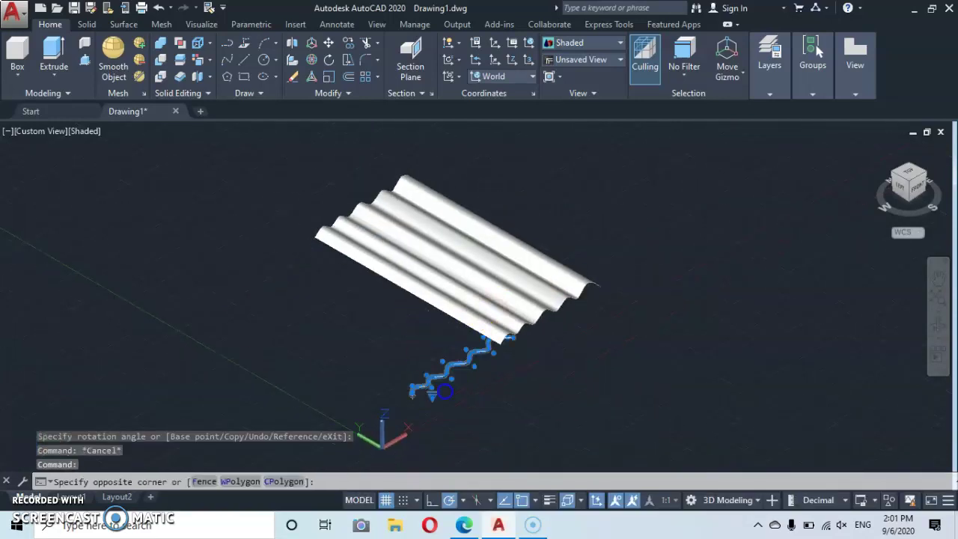
{"action": "right_click", "coordinate": [648, 427]}
{"action": "left_click", "coordinate": [697, 166]}
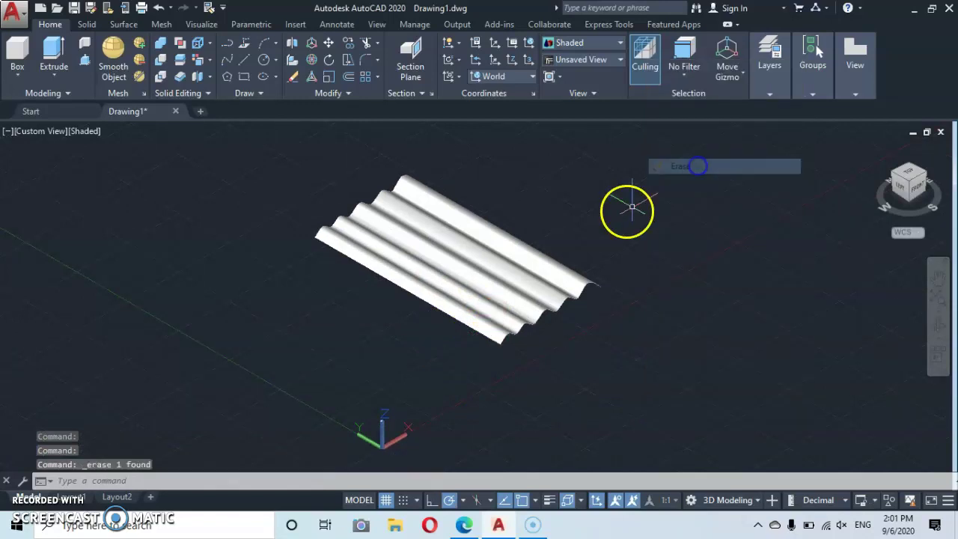
{"action": "scroll", "coordinate": [479, 288], "scroll_direction": "up", "scroll_amount": 3}
{"action": "middle_click_drag", "start_coordinate": [488, 282], "coordinate": [455, 349]}
{"action": "scroll", "coordinate": [455, 349], "scroll_direction": "down", "scroll_amount": 4}
{"action": "scroll", "coordinate": [456, 350], "scroll_direction": "up", "scroll_amount": 4}
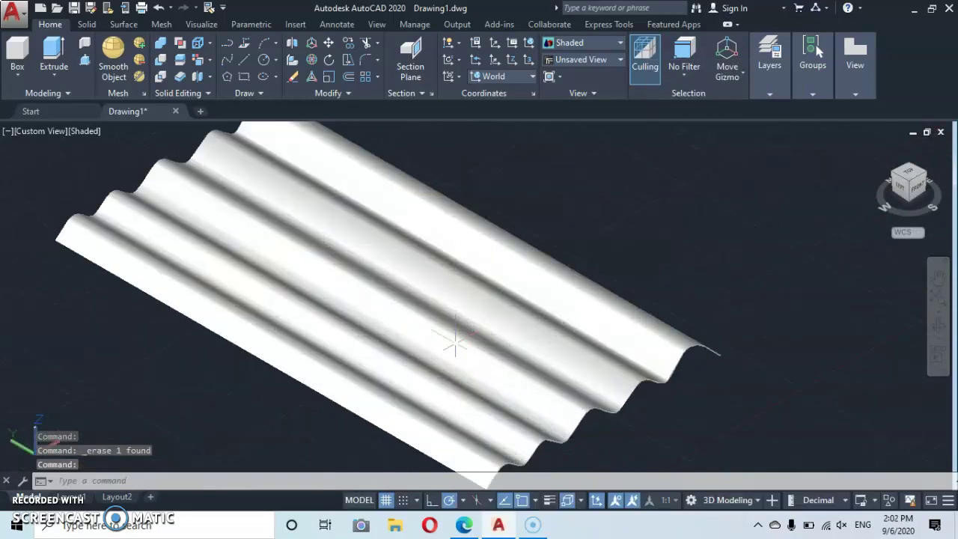
{"action": "scroll", "coordinate": [456, 341], "scroll_direction": "down", "scroll_amount": 4}
{"action": "scroll", "coordinate": [455, 341], "scroll_direction": "up", "scroll_amount": 5}
{"action": "middle_click_drag", "start_coordinate": [454, 342], "coordinate": [418, 356]}
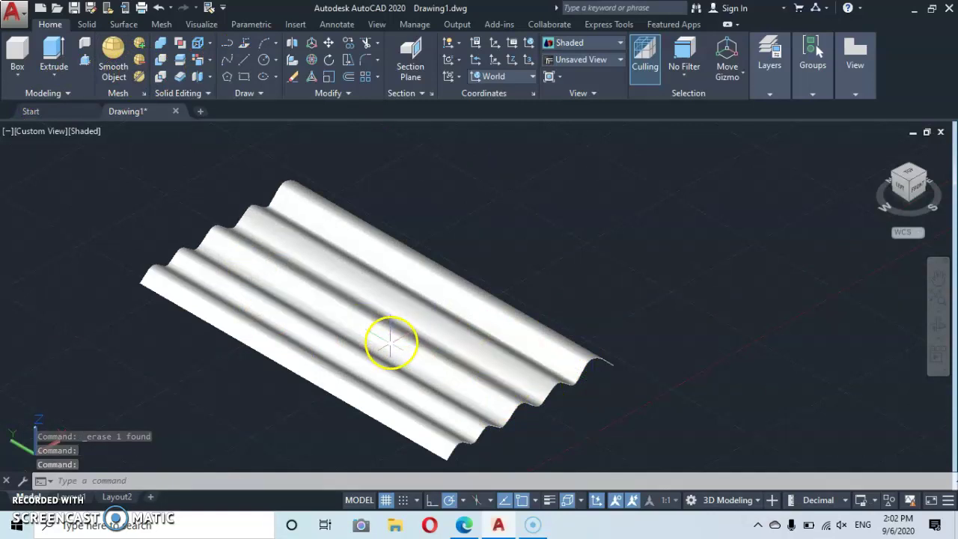
Copy the corrugated sheet to three spots (upper, right and below), giving four sheets.
{"action": "left_click", "coordinate": [391, 341]}
{"action": "right_click", "coordinate": [648, 300]}
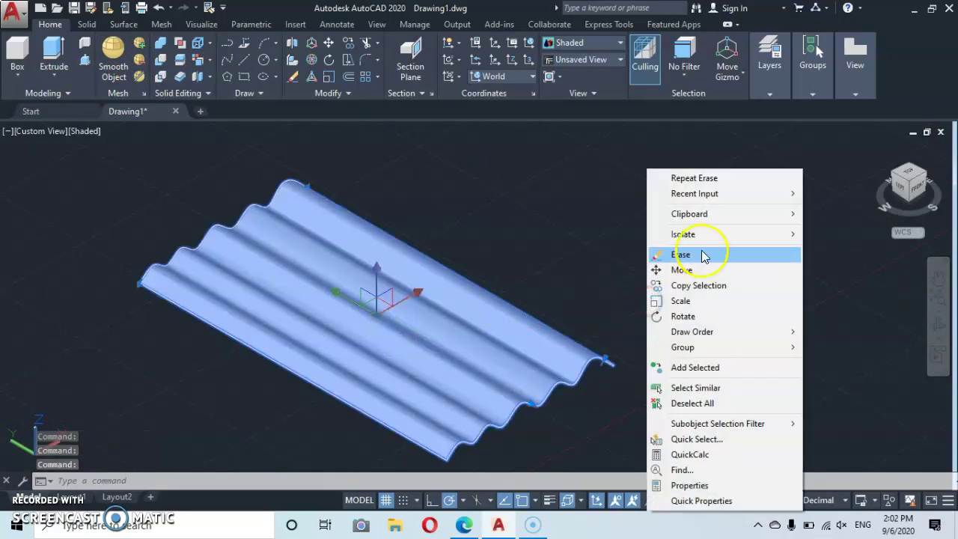
{"action": "left_click", "coordinate": [694, 290]}
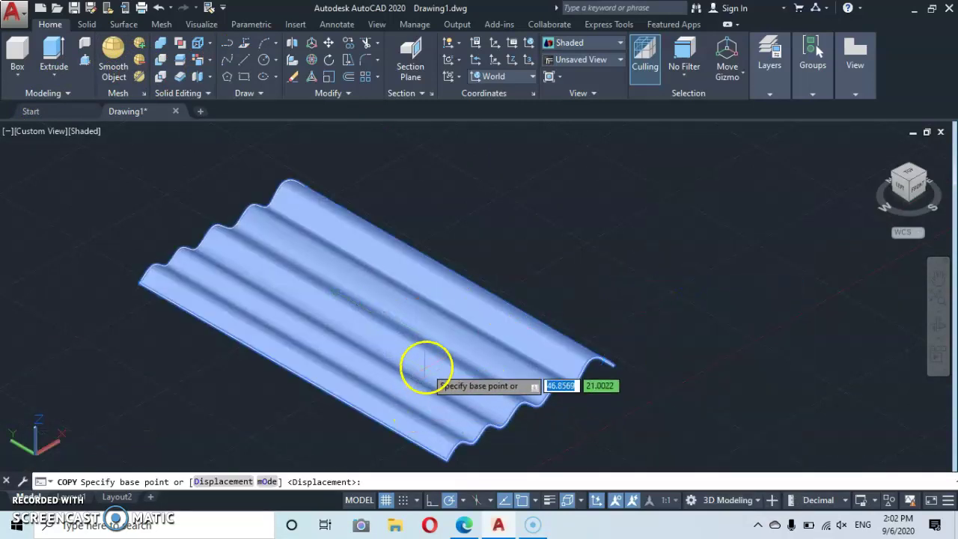
{"action": "left_click", "coordinate": [426, 363]}
{"action": "left_click", "coordinate": [631, 217]}
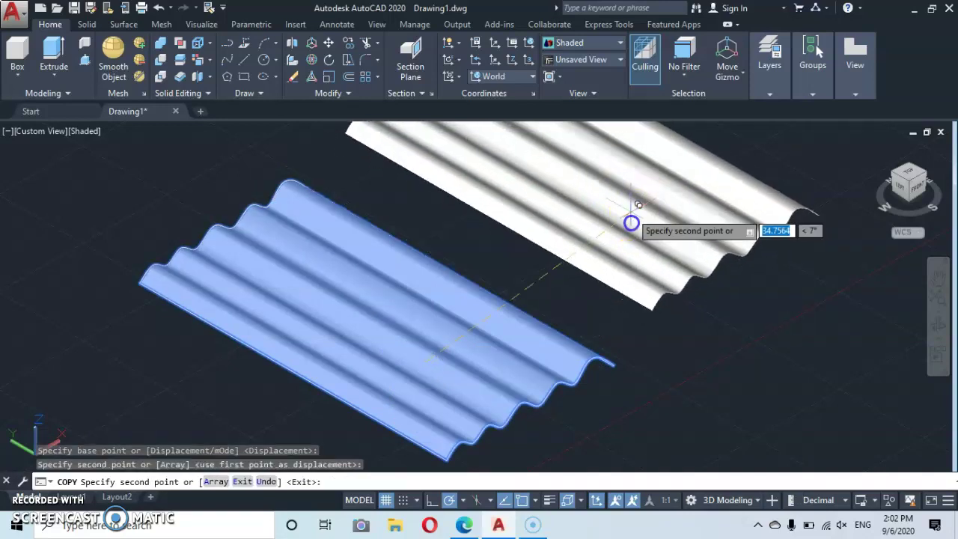
{"action": "scroll", "coordinate": [898, 404], "scroll_direction": "down", "scroll_amount": 3}
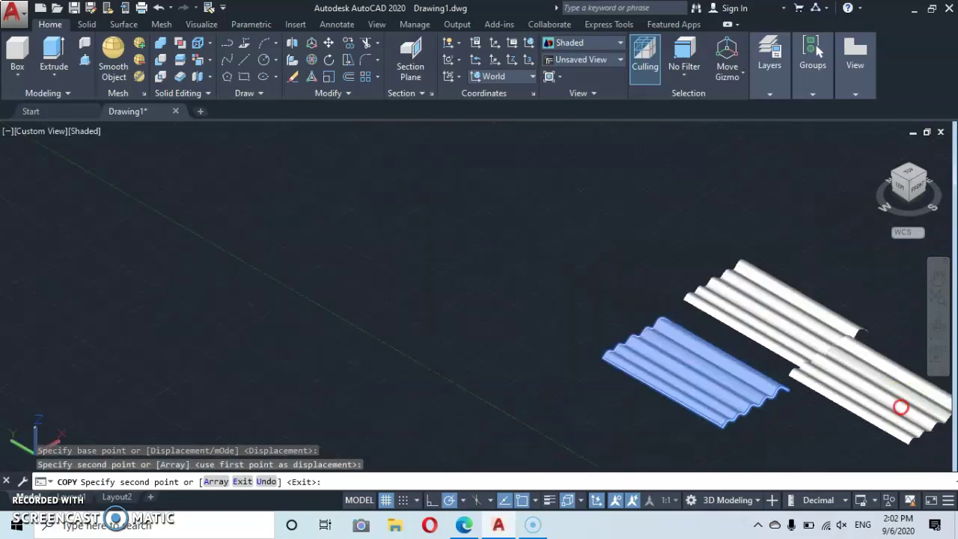
{"action": "middle_click_drag", "start_coordinate": [900, 406], "coordinate": [571, 272]}
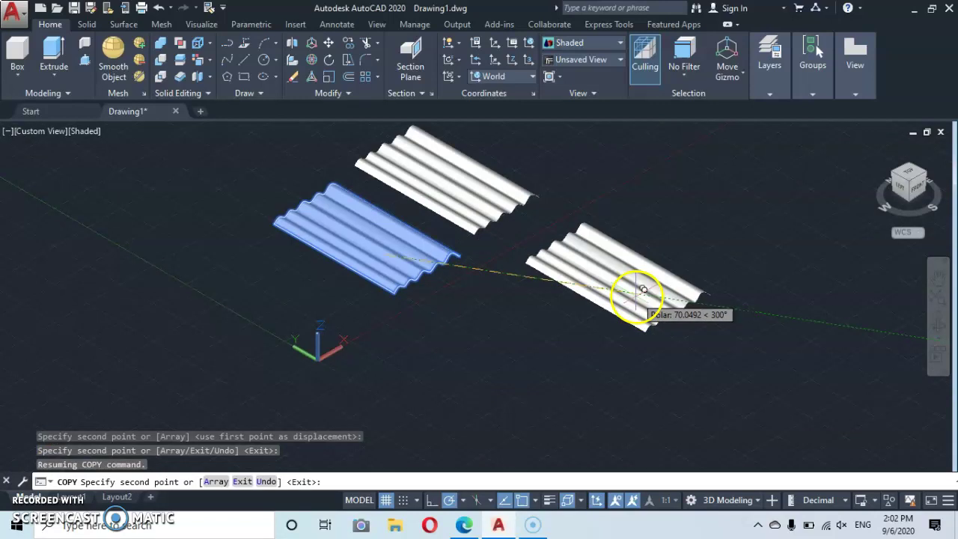
{"action": "left_click", "coordinate": [635, 294]}
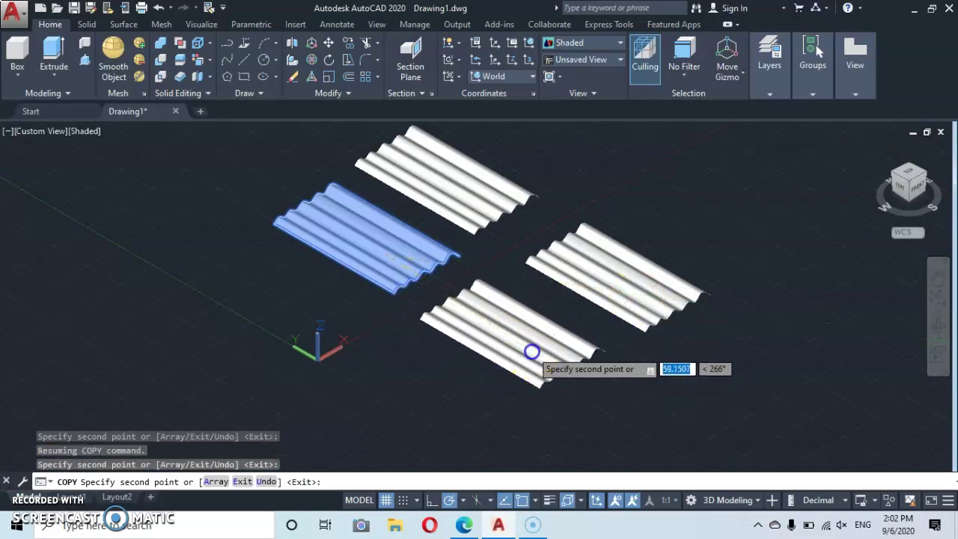
{"action": "left_click", "coordinate": [530, 350]}
{"action": "key", "text": "Escape"}
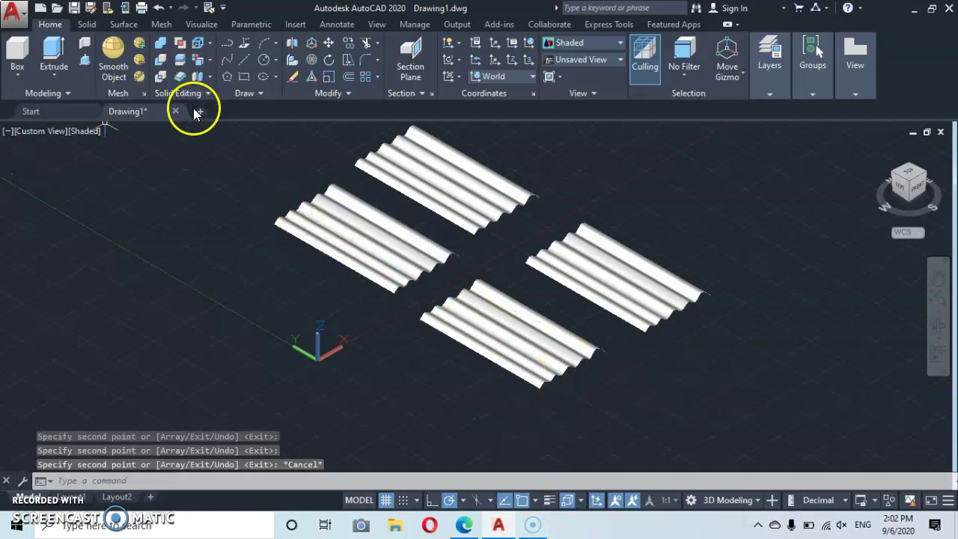
Colour the left sheet's face green with the Solid Edit face colour tool.
{"action": "left_click", "coordinate": [209, 61]}
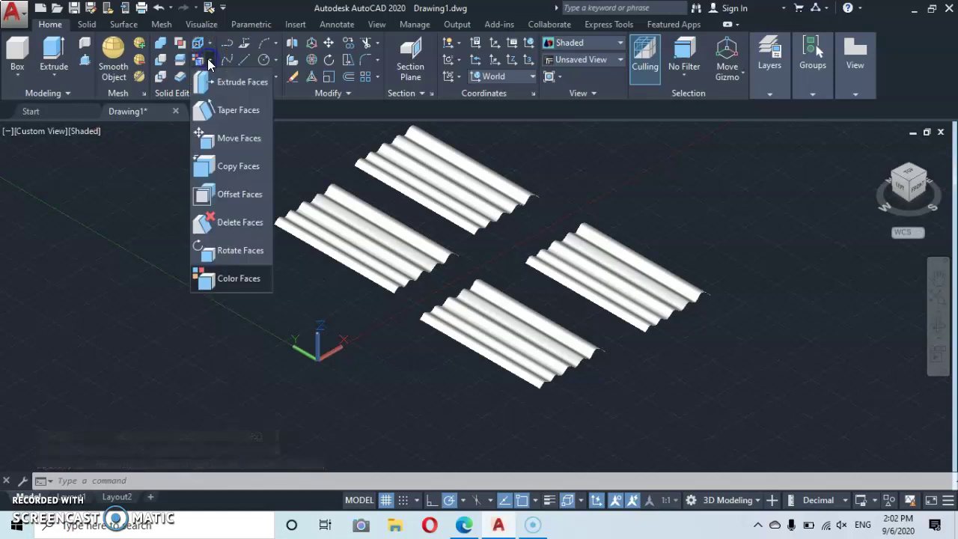
{"action": "left_click", "coordinate": [203, 284]}
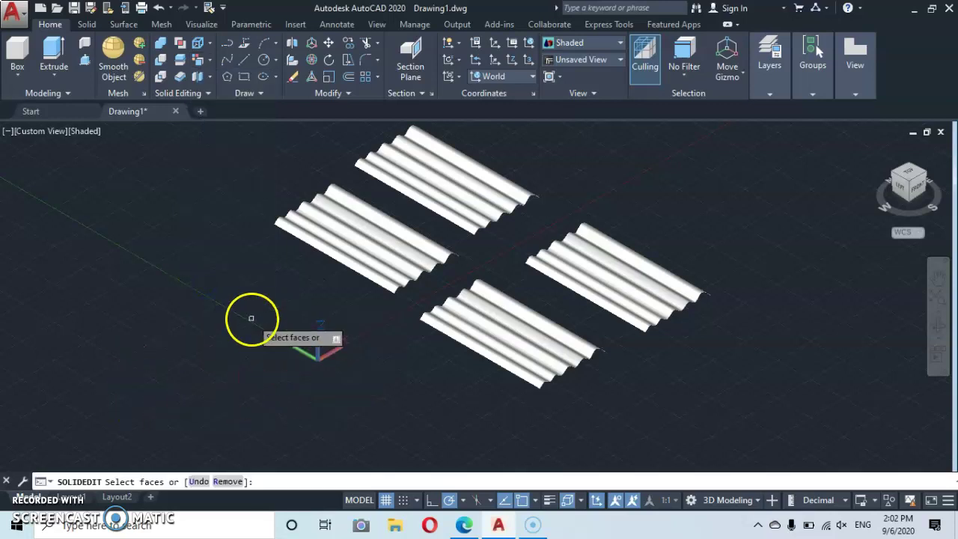
{"action": "left_click", "coordinate": [386, 245]}
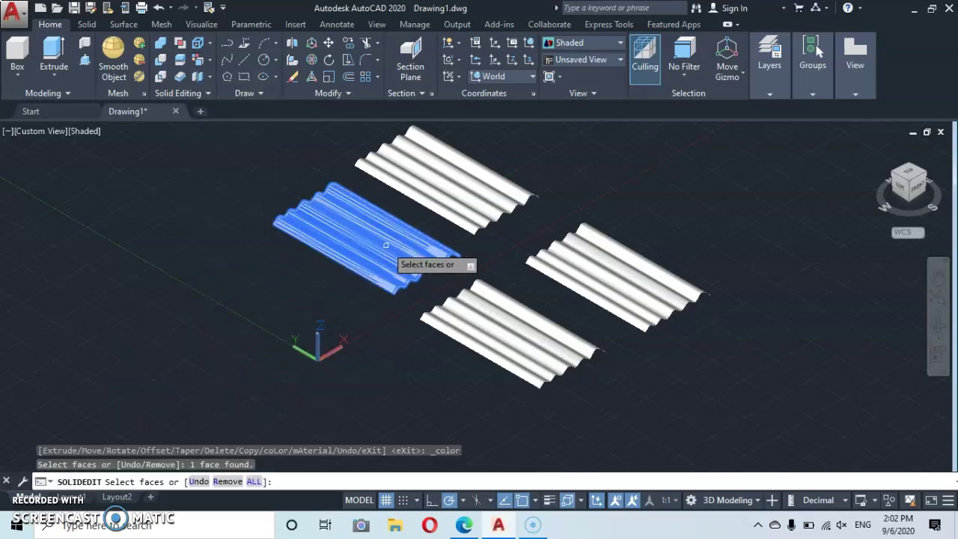
{"action": "key", "text": "Return"}
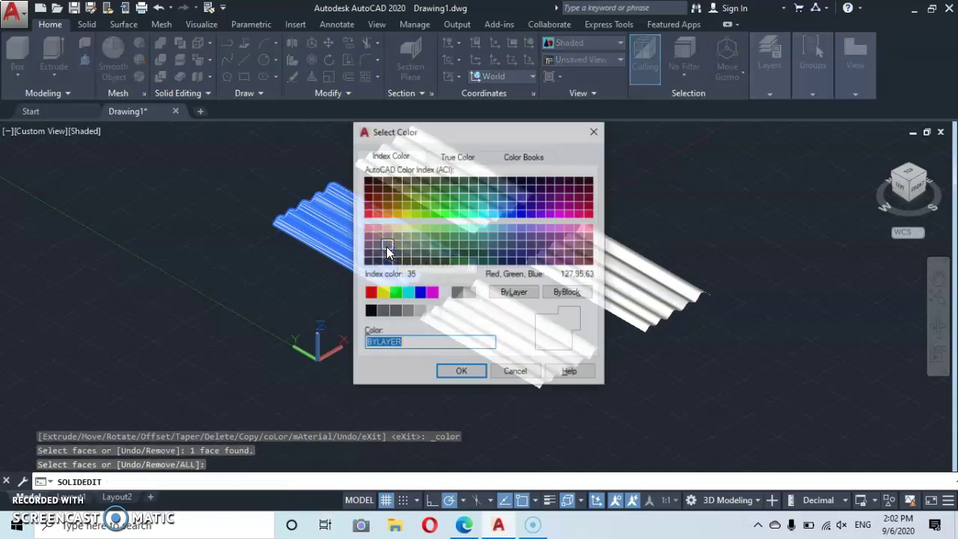
{"action": "left_click", "coordinate": [396, 293]}
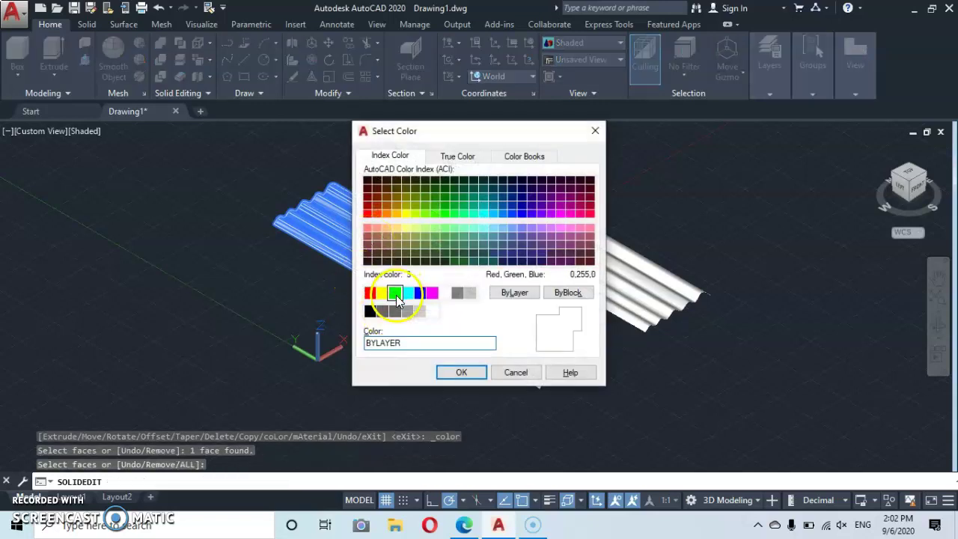
{"action": "left_click", "coordinate": [462, 372]}
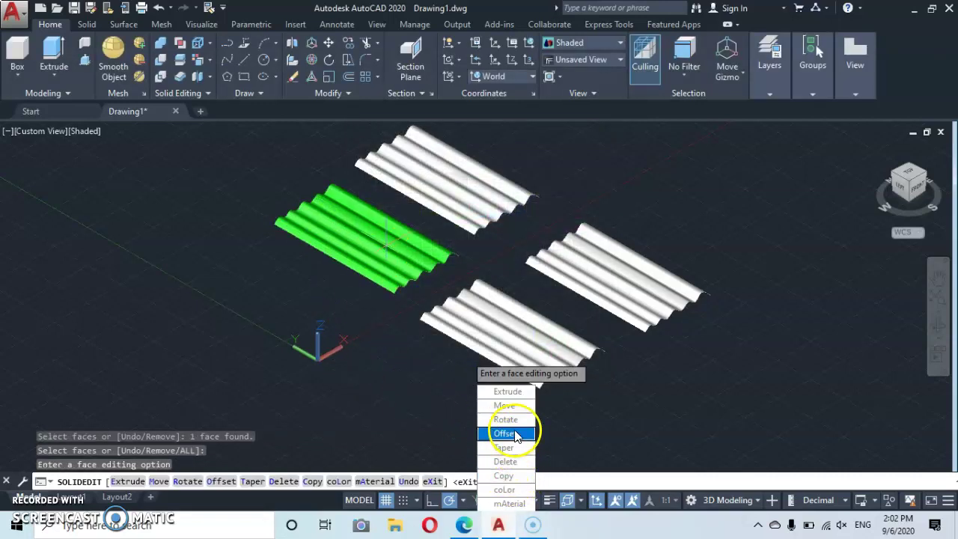
Colour the right sheet's face blue (index 5) and end the face editing.
{"action": "left_click", "coordinate": [506, 492]}
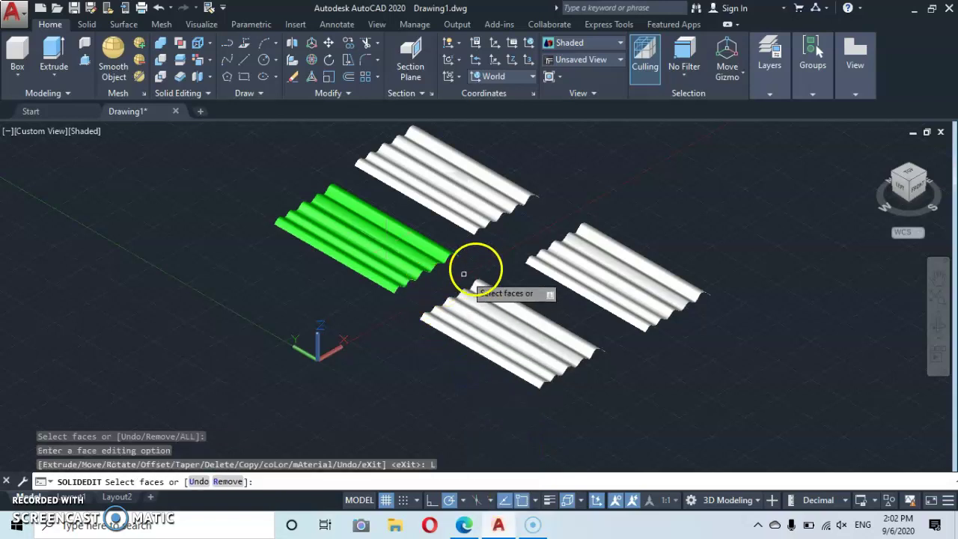
{"action": "left_click", "coordinate": [621, 284]}
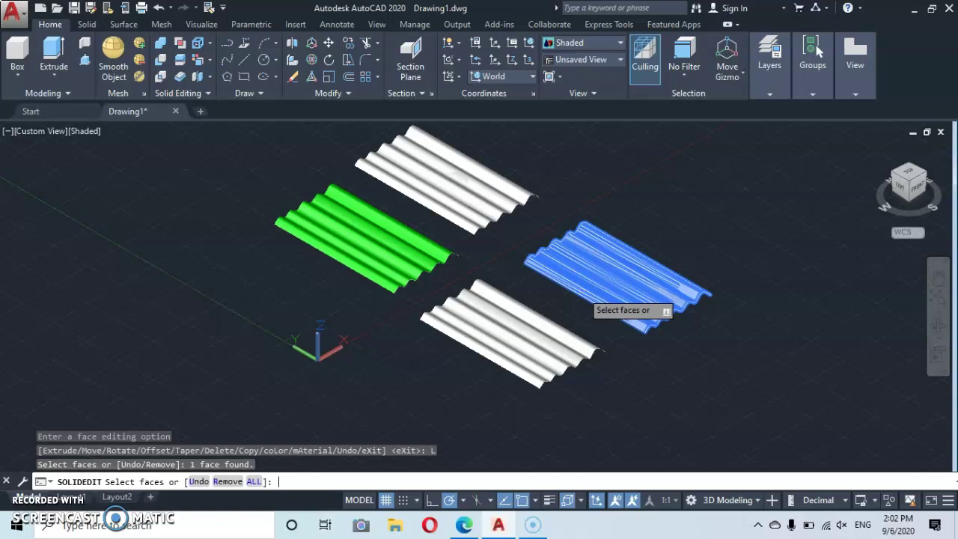
{"action": "key", "text": "Return"}
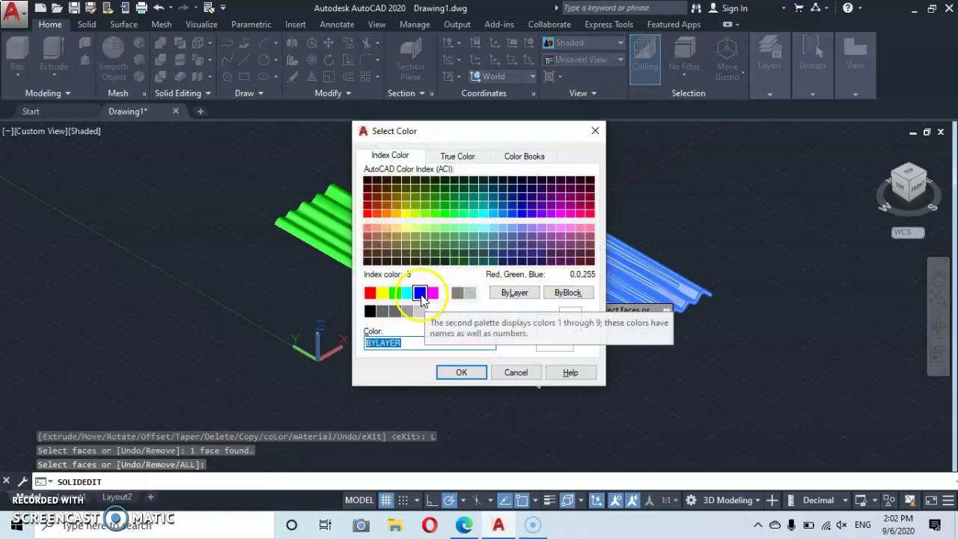
{"action": "left_click", "coordinate": [420, 293]}
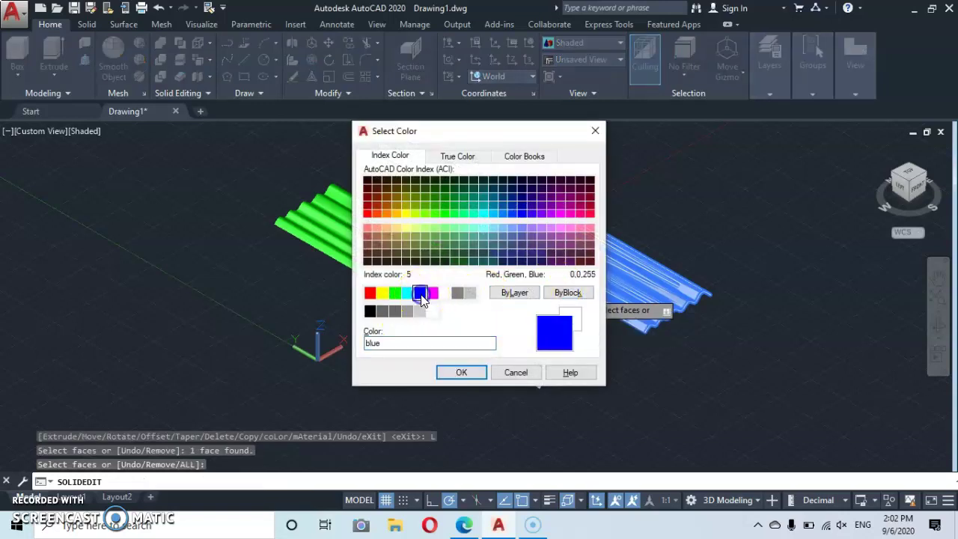
{"action": "left_click", "coordinate": [462, 373]}
{"action": "key", "text": "Escape"}
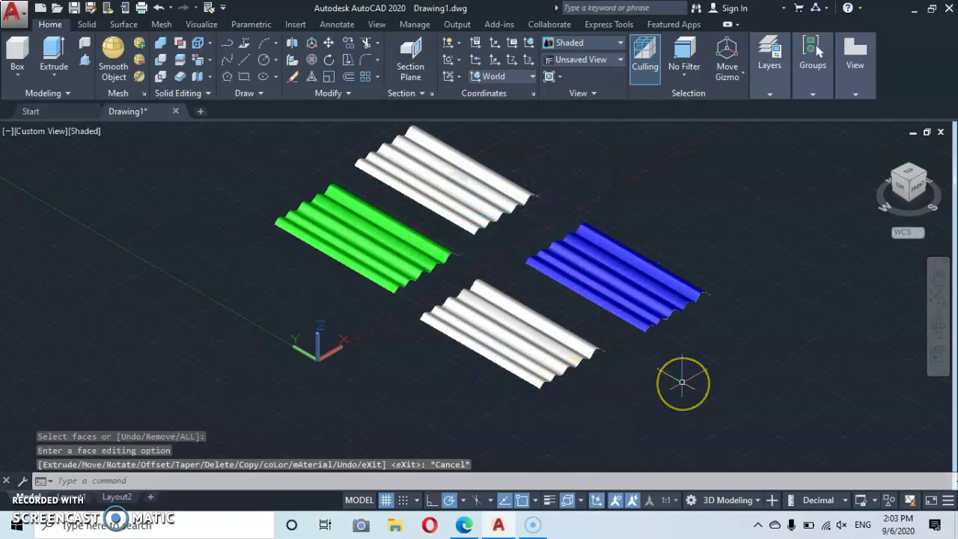
Zoom toward the lower white sheet and draw a short line at its near end.
{"action": "key", "text": "Escape"}
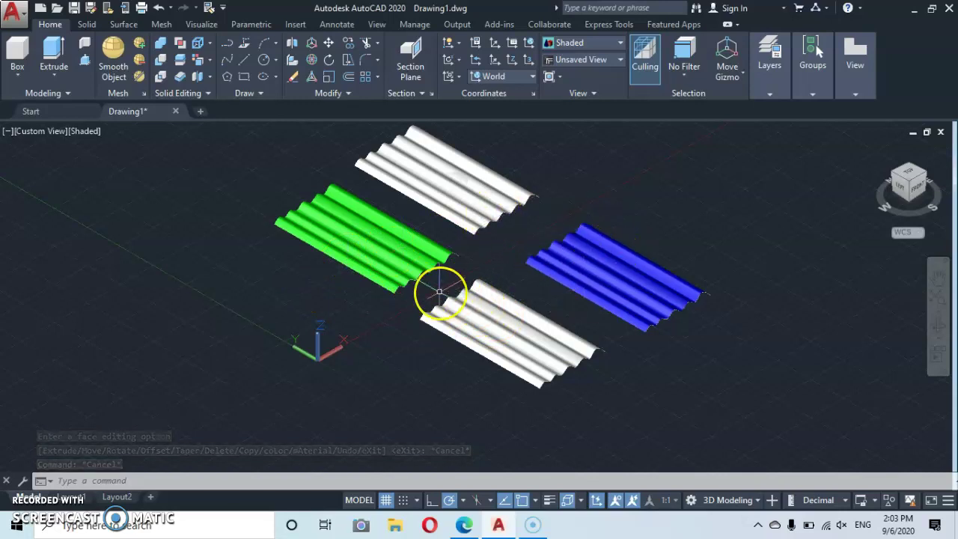
{"action": "scroll", "coordinate": [441, 293], "scroll_direction": "up", "scroll_amount": 4}
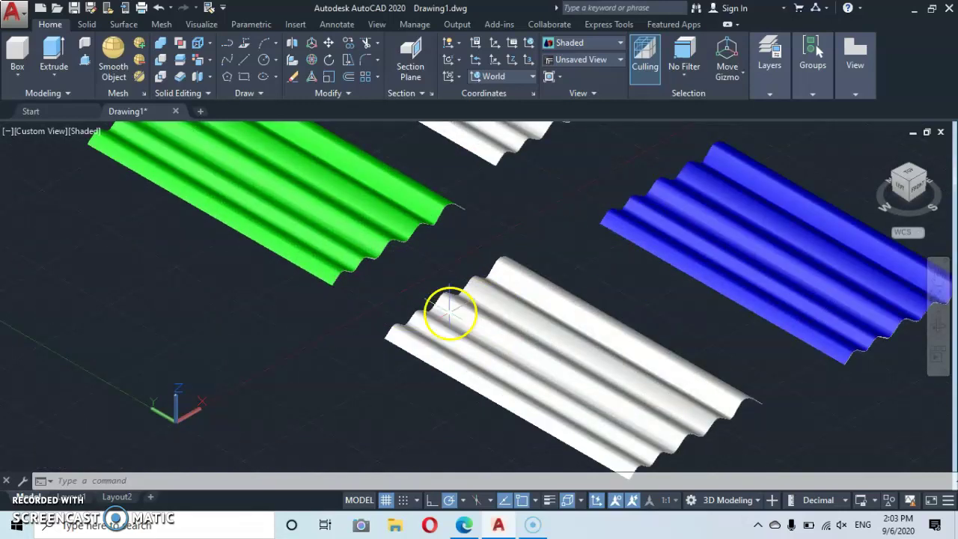
{"action": "middle_click_drag", "start_coordinate": [449, 312], "coordinate": [434, 337]}
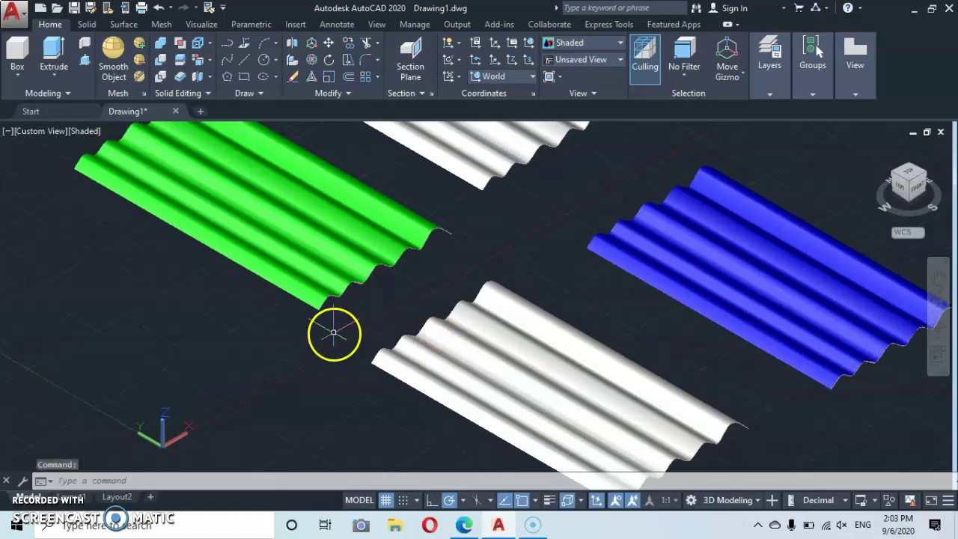
{"action": "left_click", "coordinate": [244, 66]}
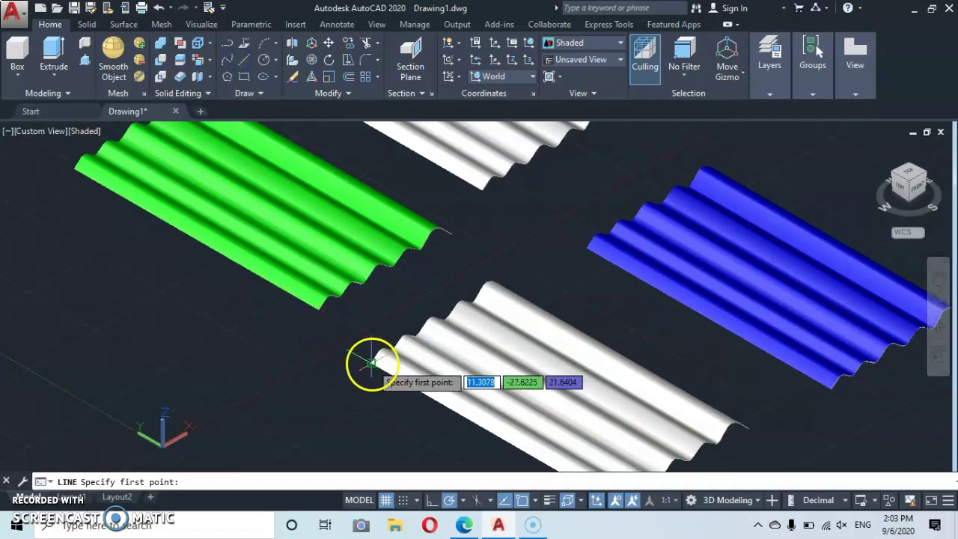
{"action": "left_click", "coordinate": [376, 359]}
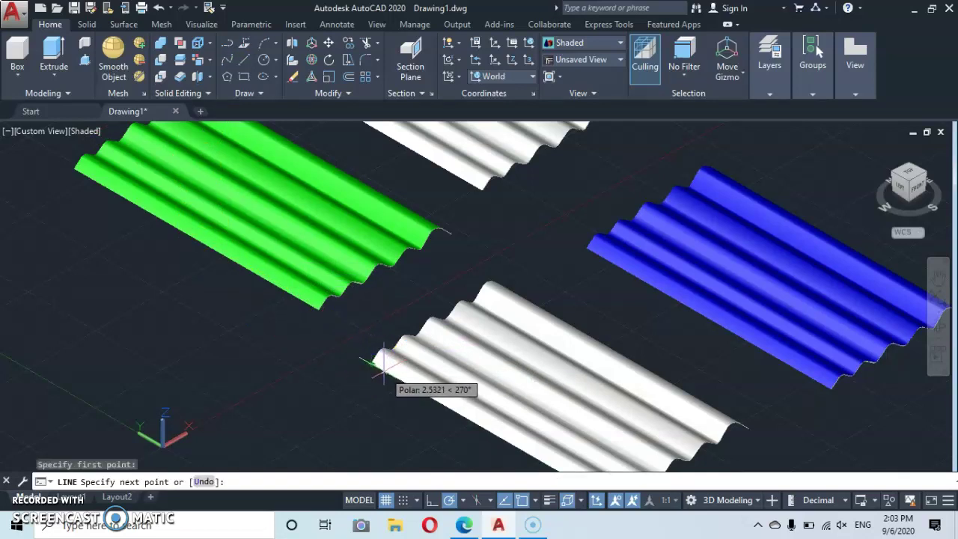
{"action": "left_click", "coordinate": [385, 369]}
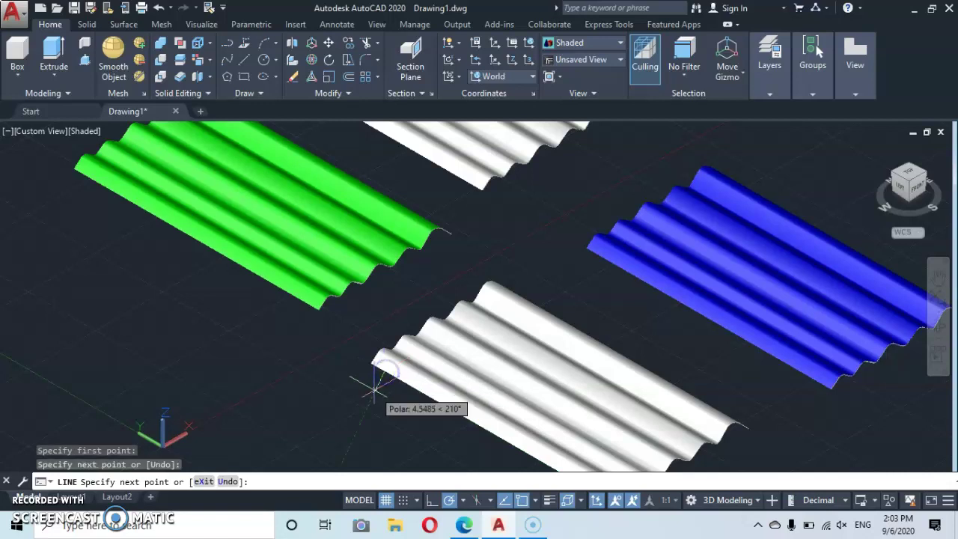
{"action": "key", "text": "Escape"}
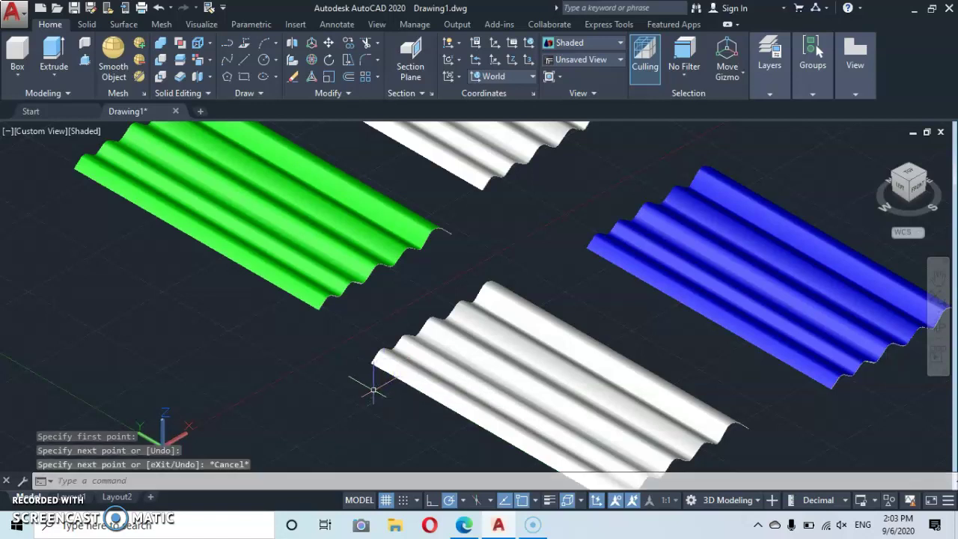
Move the green sheet from its corner to the white sheet's edge midpoint, overlapping their ends.
{"action": "left_click", "coordinate": [322, 301]}
{"action": "right_click", "coordinate": [311, 368]}
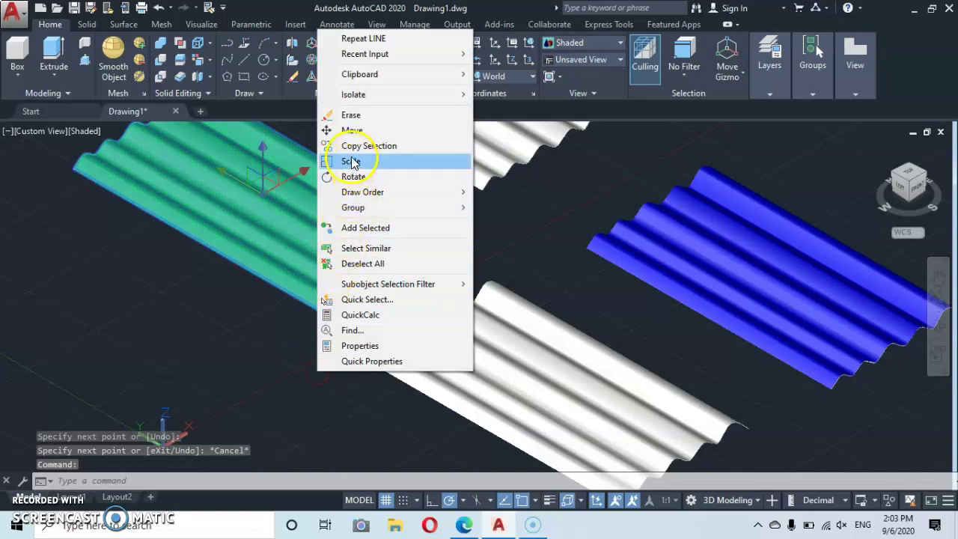
{"action": "left_click", "coordinate": [353, 132]}
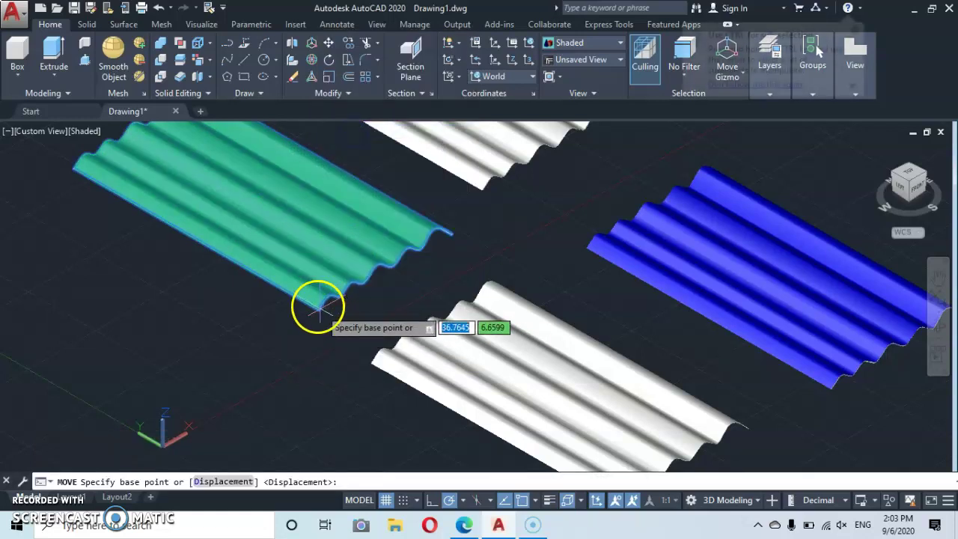
{"action": "scroll", "coordinate": [321, 303], "scroll_direction": "up", "scroll_amount": 6}
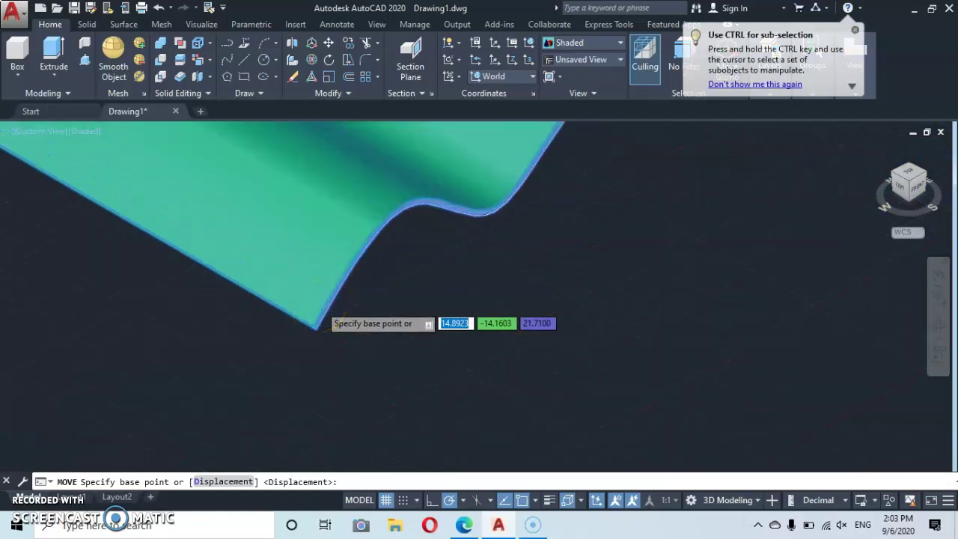
{"action": "scroll", "coordinate": [315, 337], "scroll_direction": "up", "scroll_amount": 4}
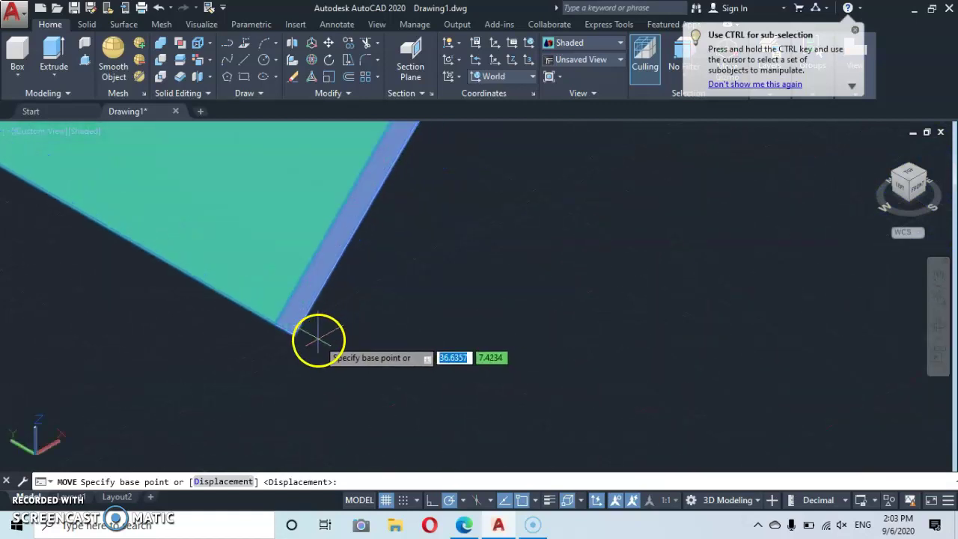
{"action": "left_click", "coordinate": [294, 334]}
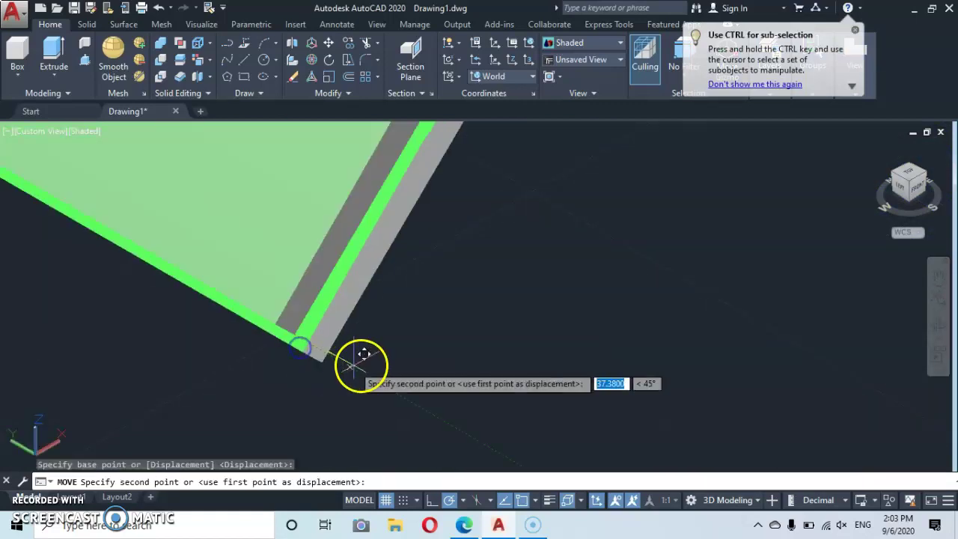
{"action": "scroll", "coordinate": [363, 357], "scroll_direction": "down", "scroll_amount": 4}
{"action": "scroll", "coordinate": [374, 355], "scroll_direction": "down", "scroll_amount": 5}
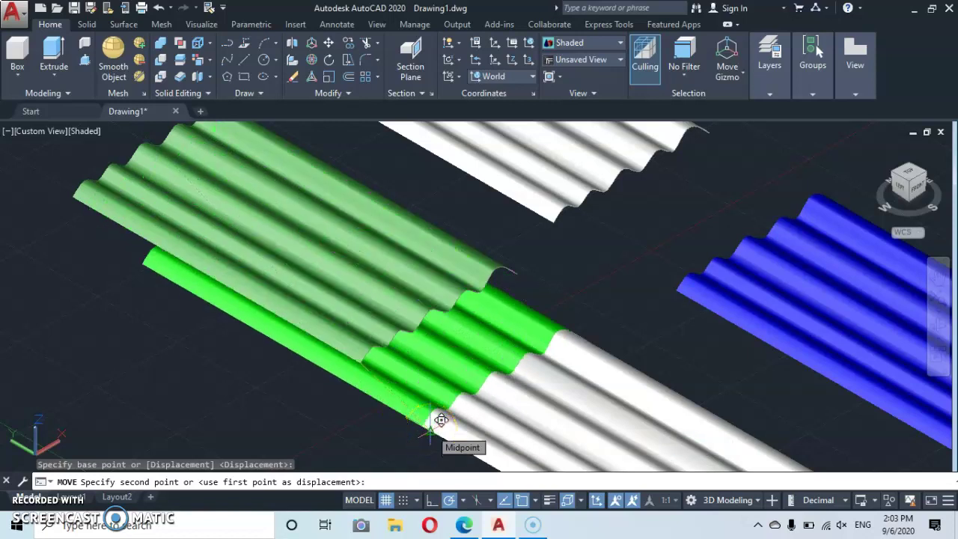
{"action": "left_click", "coordinate": [441, 421]}
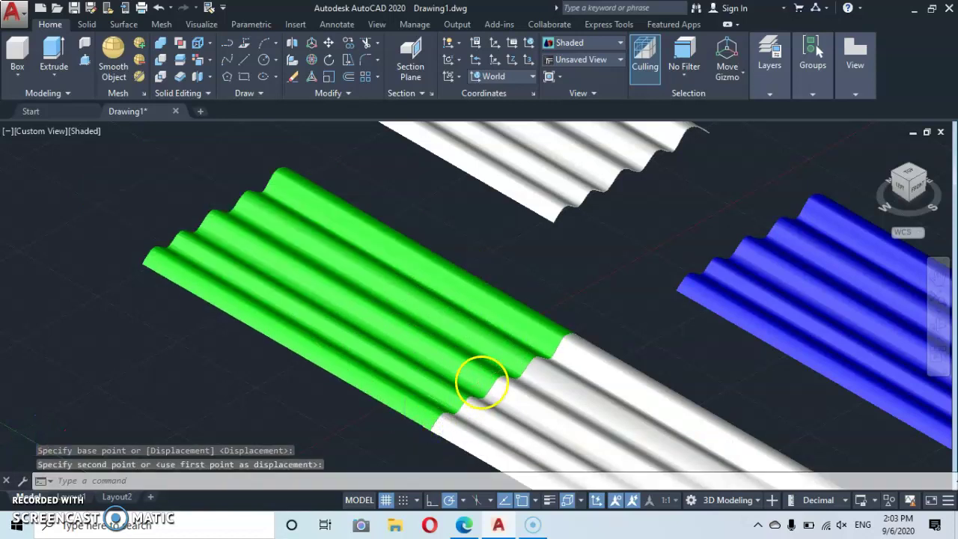
{"action": "scroll", "coordinate": [482, 382], "scroll_direction": "down", "scroll_amount": 3}
{"action": "scroll", "coordinate": [391, 294], "scroll_direction": "up", "scroll_amount": 3}
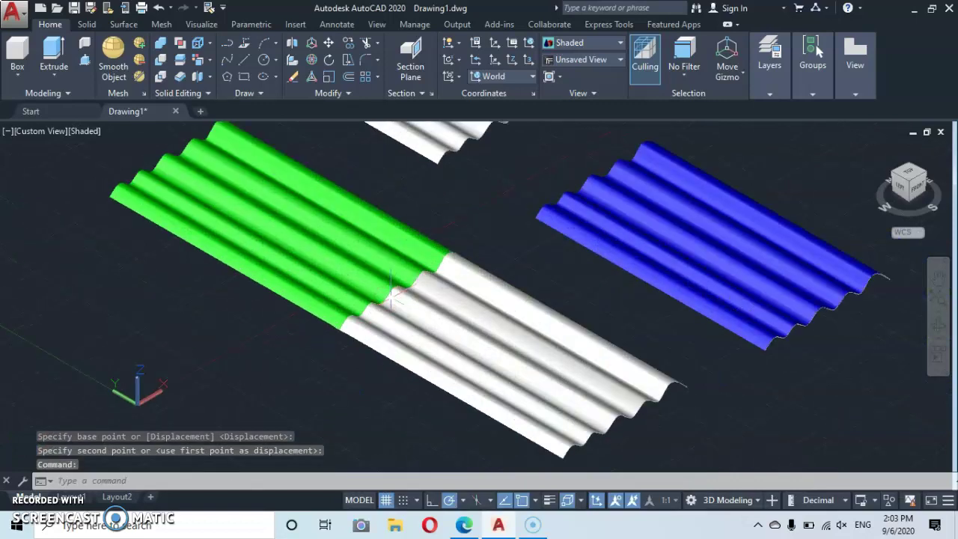
{"action": "scroll", "coordinate": [391, 294], "scroll_direction": "up", "scroll_amount": 2}
{"action": "middle_click_drag", "start_coordinate": [380, 277], "coordinate": [357, 342]}
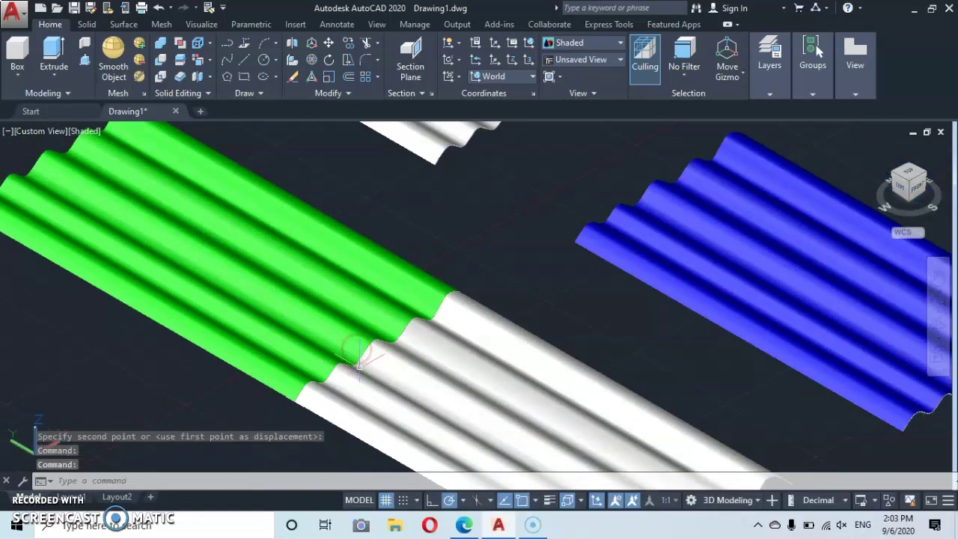
{"action": "scroll", "coordinate": [358, 358], "scroll_direction": "up", "scroll_amount": 6}
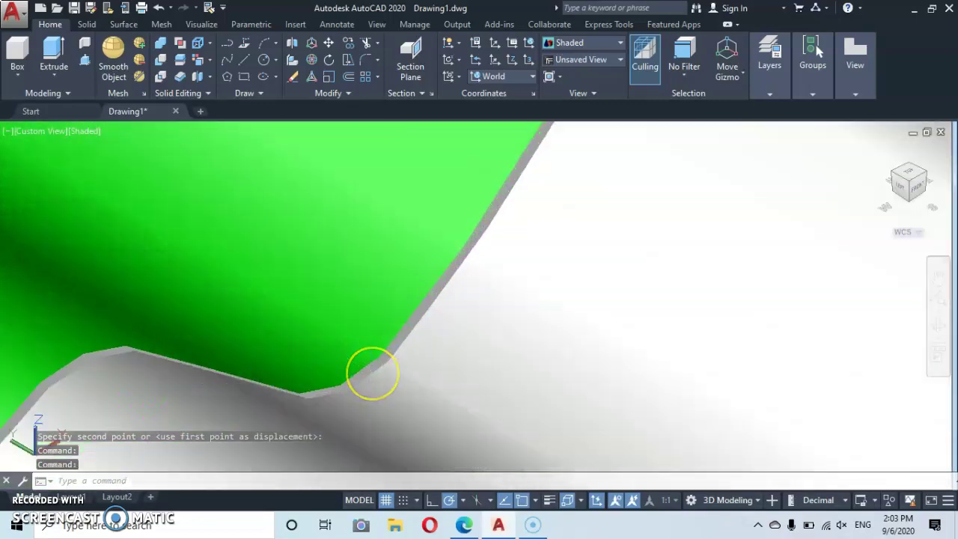
{"action": "scroll", "coordinate": [372, 373], "scroll_direction": "down", "scroll_amount": 6}
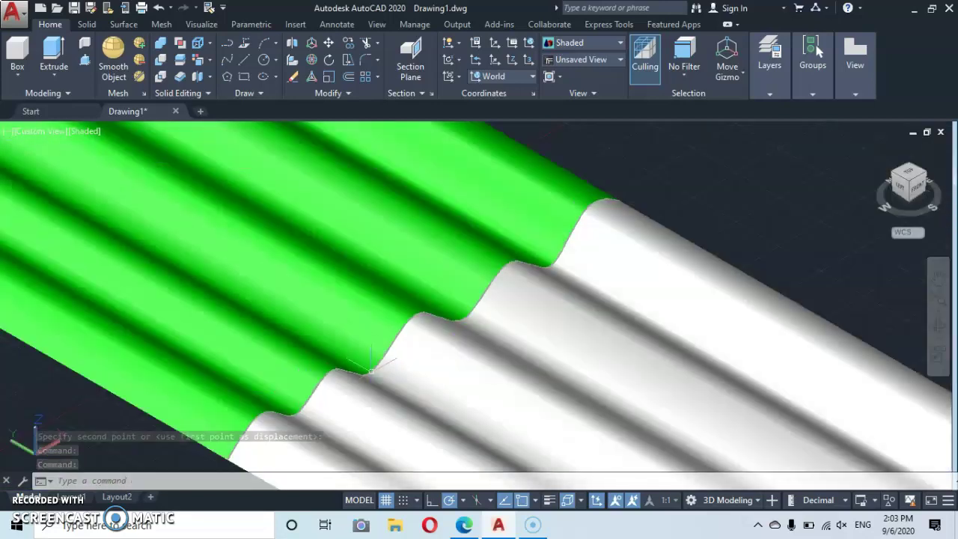
{"action": "scroll", "coordinate": [370, 370], "scroll_direction": "down", "scroll_amount": 4}
{"action": "scroll", "coordinate": [378, 357], "scroll_direction": "down", "scroll_amount": 10}
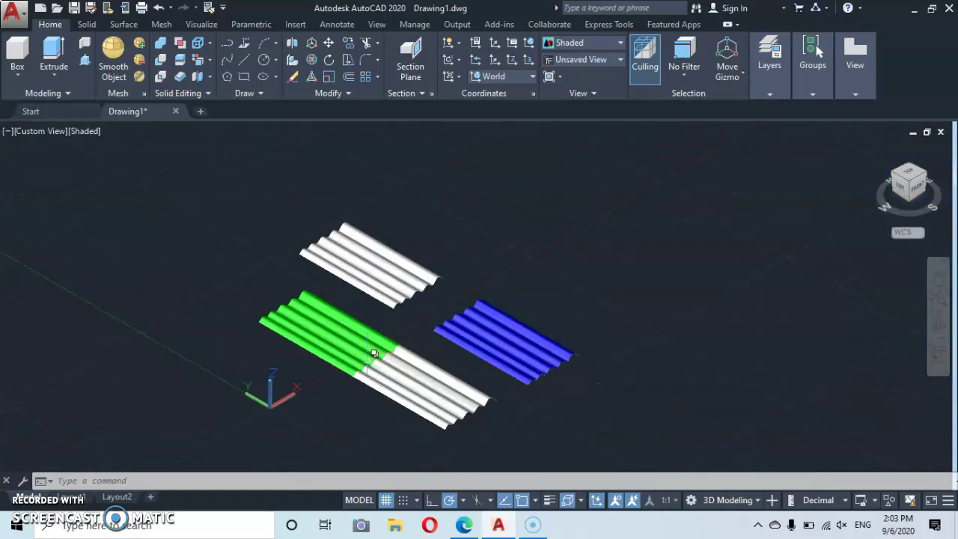
{"action": "middle_click_drag", "start_coordinate": [373, 356], "coordinate": [419, 330]}
{"action": "scroll", "coordinate": [419, 330], "scroll_direction": "up", "scroll_amount": 3}
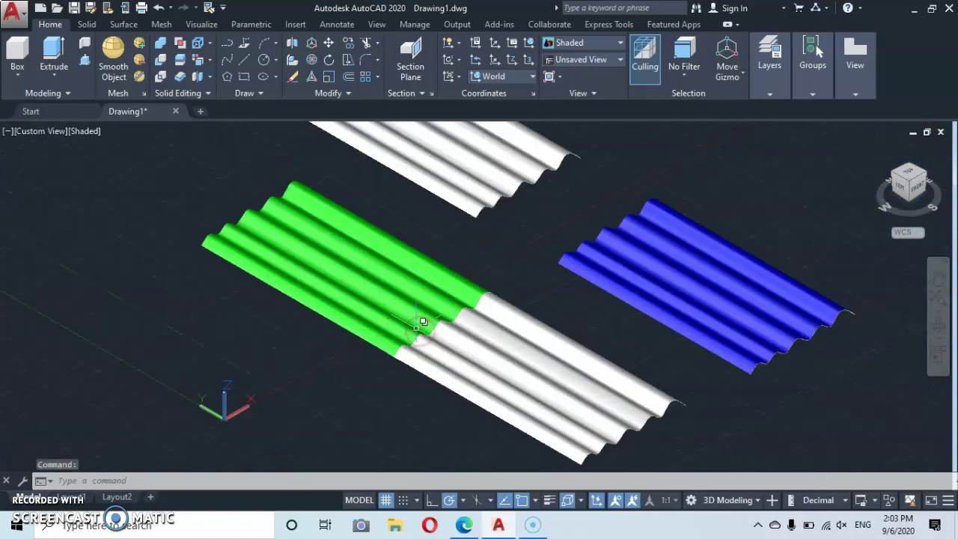
{"action": "scroll", "coordinate": [423, 320], "scroll_direction": "up", "scroll_amount": 2}
{"action": "scroll", "coordinate": [444, 320], "scroll_direction": "down", "scroll_amount": 4}
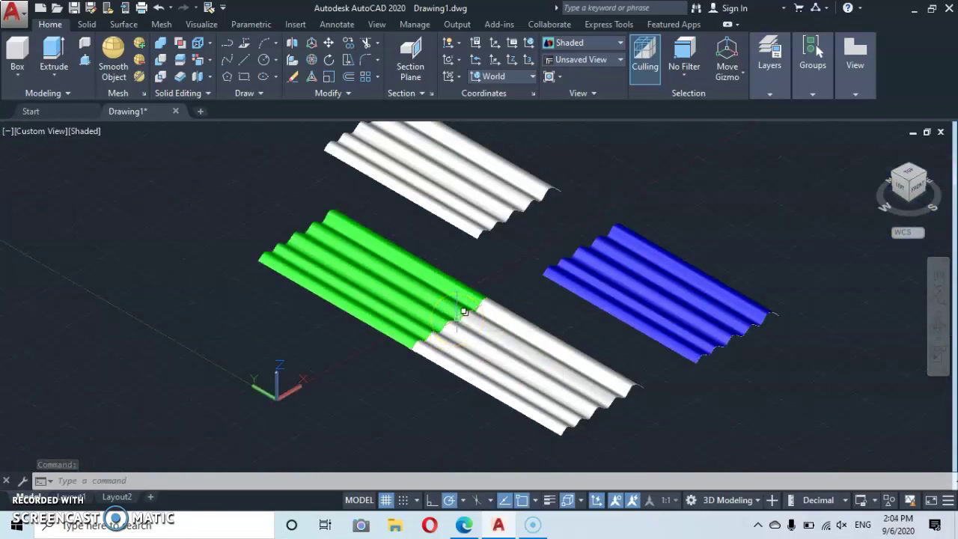
{"action": "scroll", "coordinate": [457, 318], "scroll_direction": "up", "scroll_amount": 1}
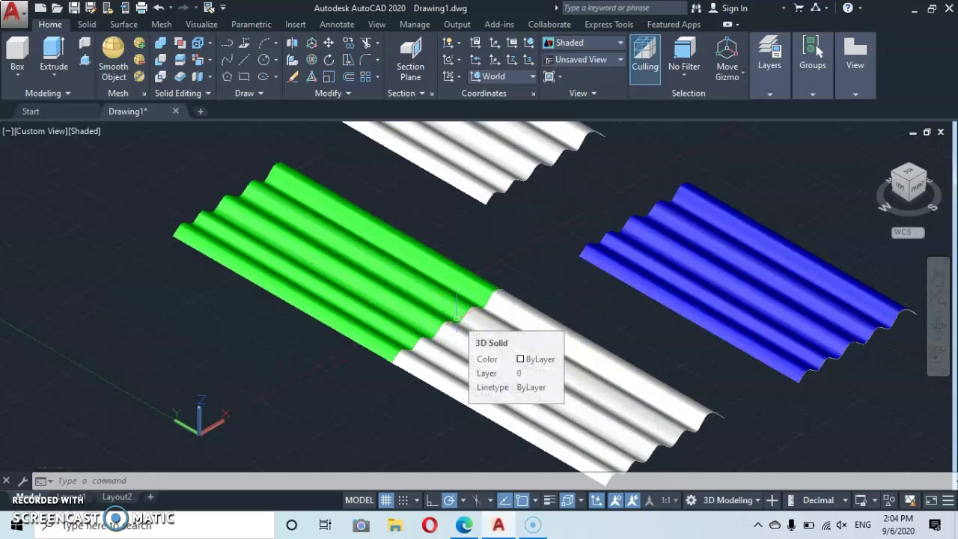